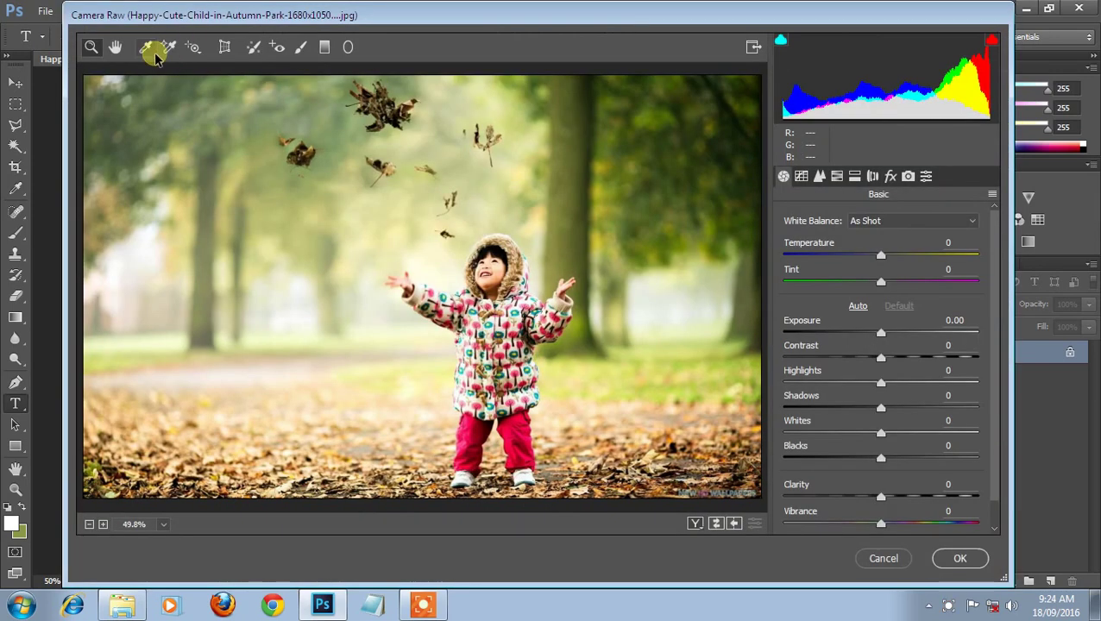
- Add a graduated filter rising from the child's feet to the middle of the coat, with Exposure at -3.05
{"action": "left_click", "coordinate": [324, 48]}
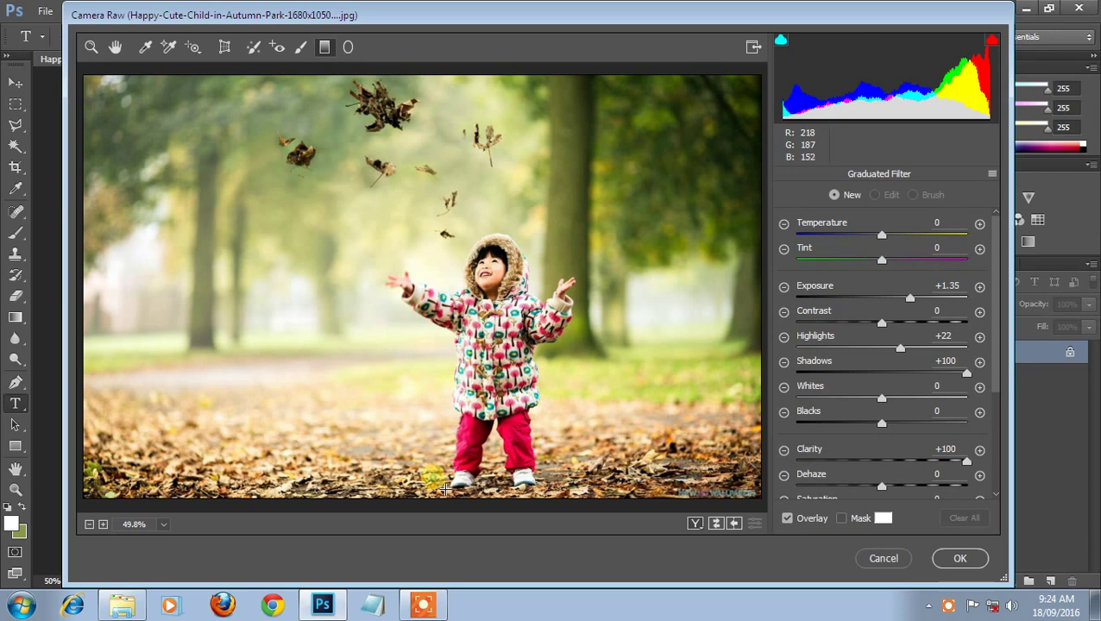
{"action": "left_click_drag", "start_coordinate": [446, 489], "coordinate": [444, 369]}
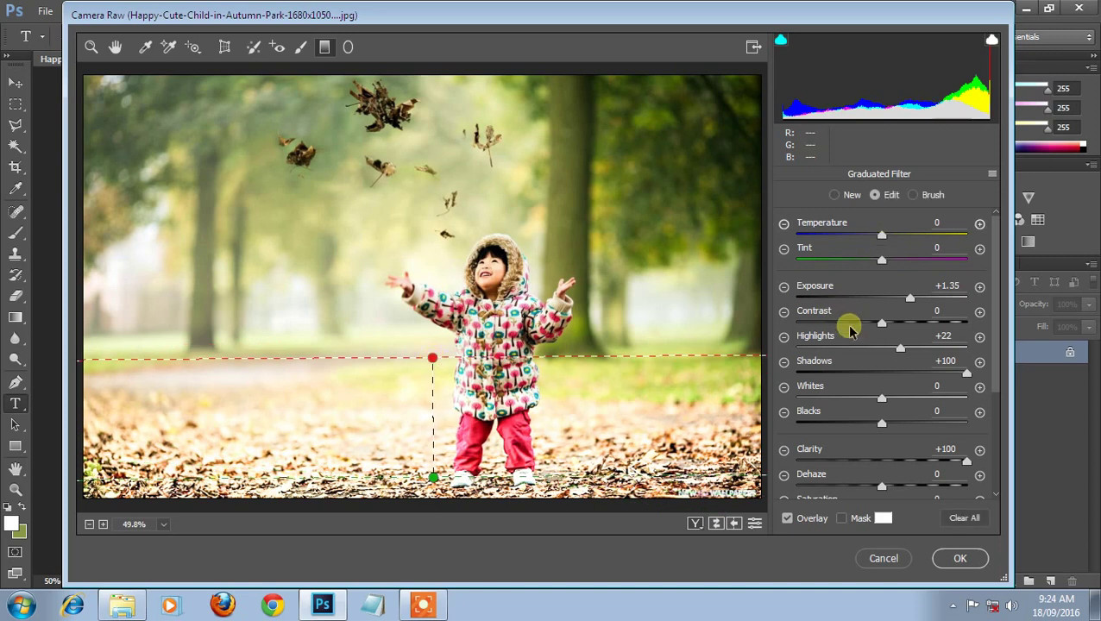
{"action": "left_click", "coordinate": [850, 298]}
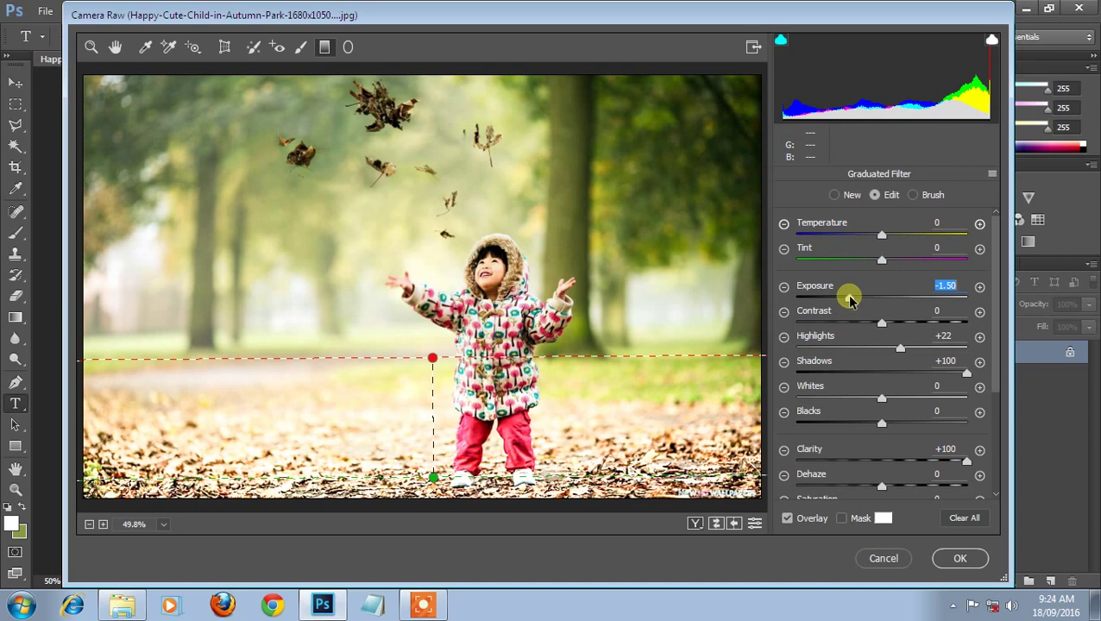
{"action": "left_click_drag", "start_coordinate": [850, 299], "coordinate": [817, 298]}
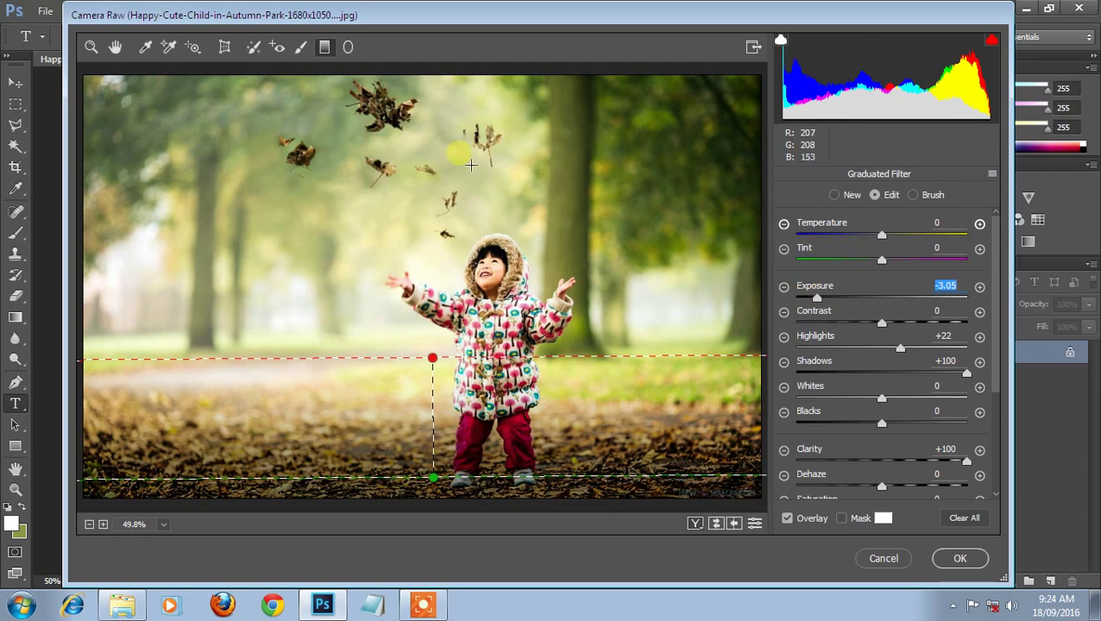
{"action": "left_click", "coordinate": [112, 47]}
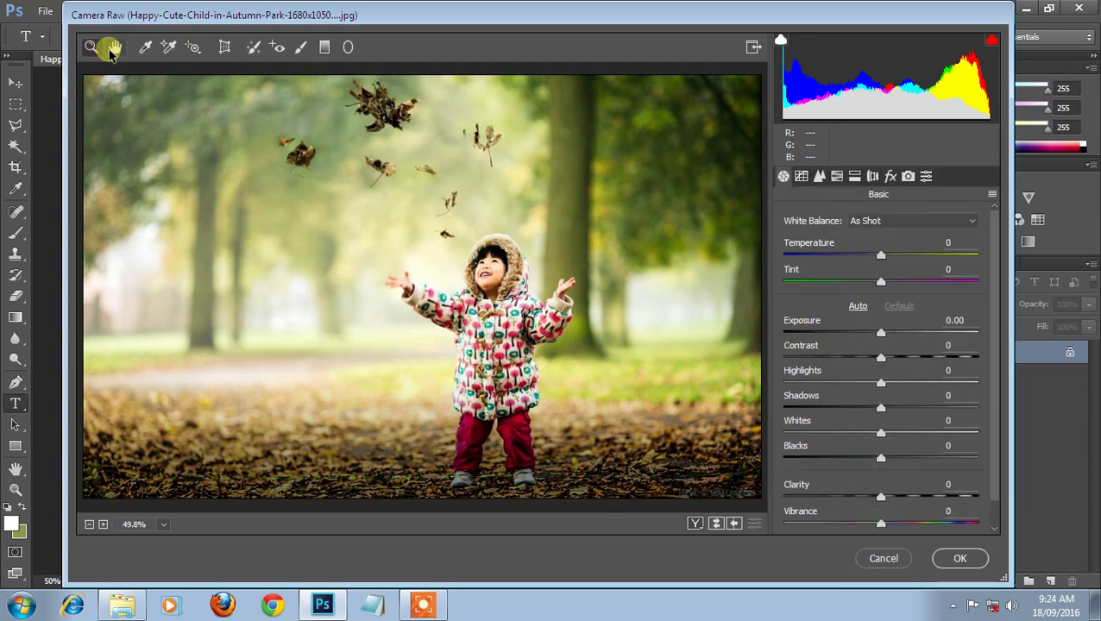
- Add two graduated filters at Exposure -3.05: one from the photo's top edge to the child's legs, one diagonally from the left trees to the upper leaves
{"action": "left_click", "coordinate": [324, 47]}
{"action": "left_click_drag", "start_coordinate": [491, 83], "coordinate": [502, 412]}
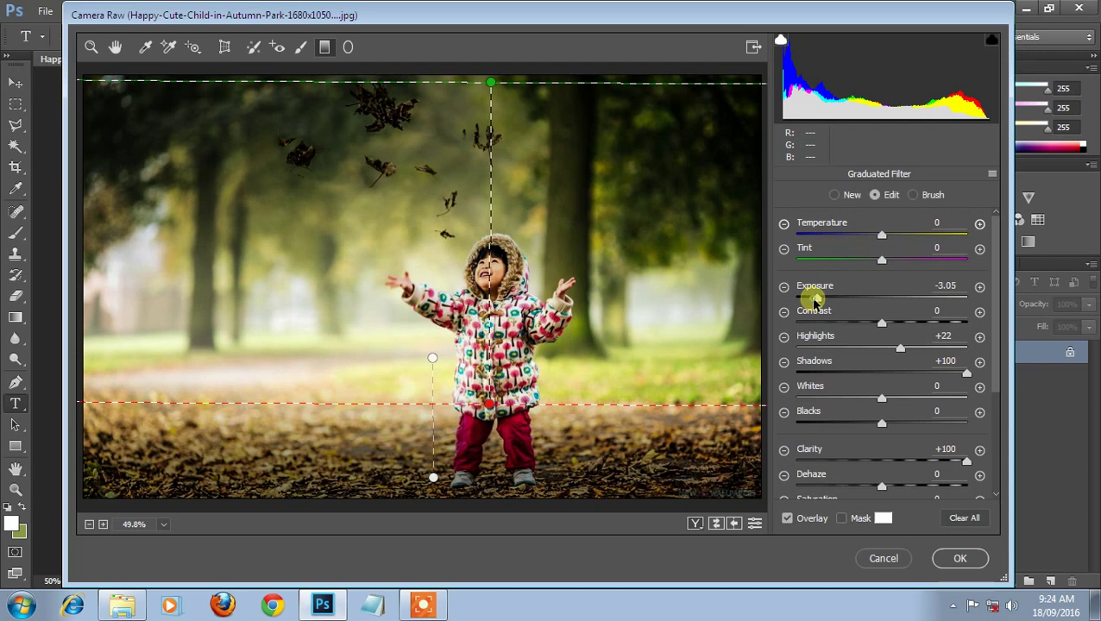
{"action": "left_click", "coordinate": [816, 298]}
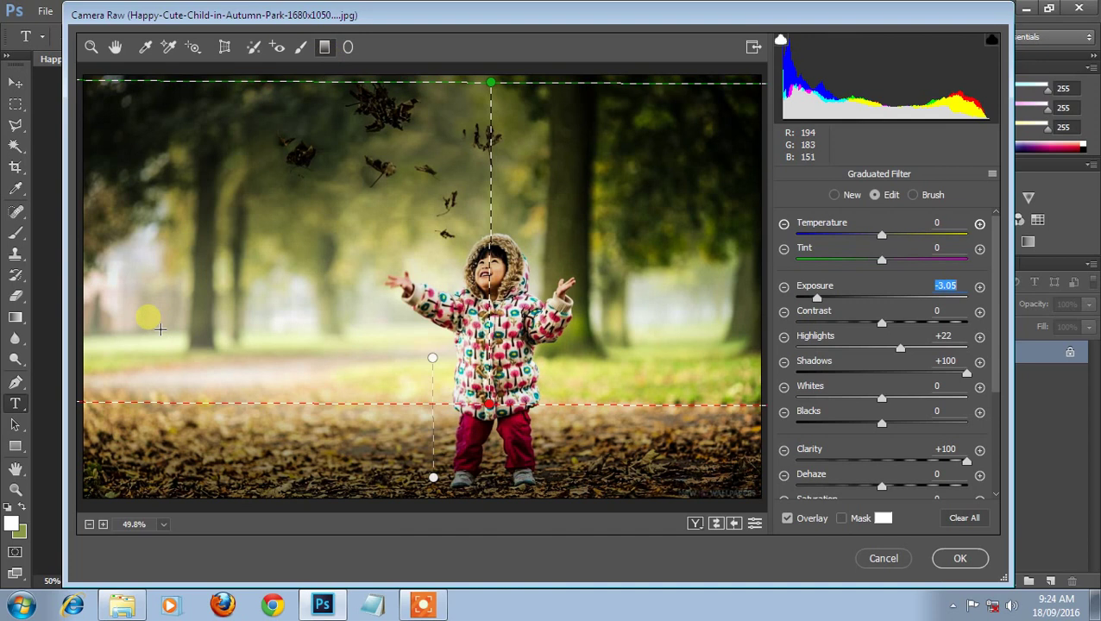
{"action": "left_click_drag", "start_coordinate": [148, 318], "coordinate": [404, 114]}
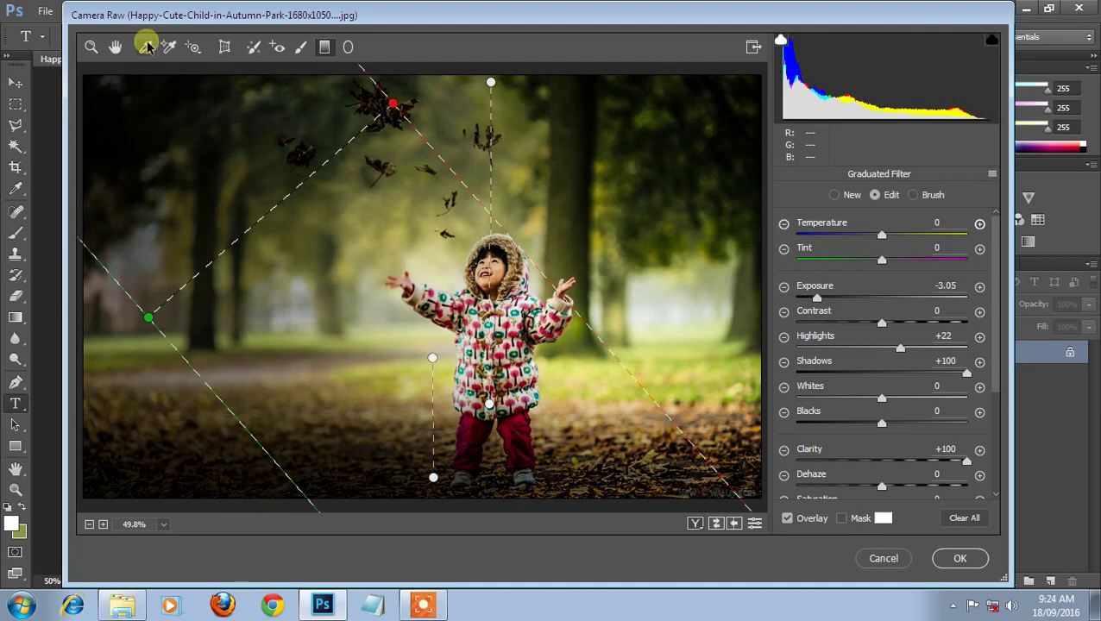
{"action": "left_click", "coordinate": [115, 47]}
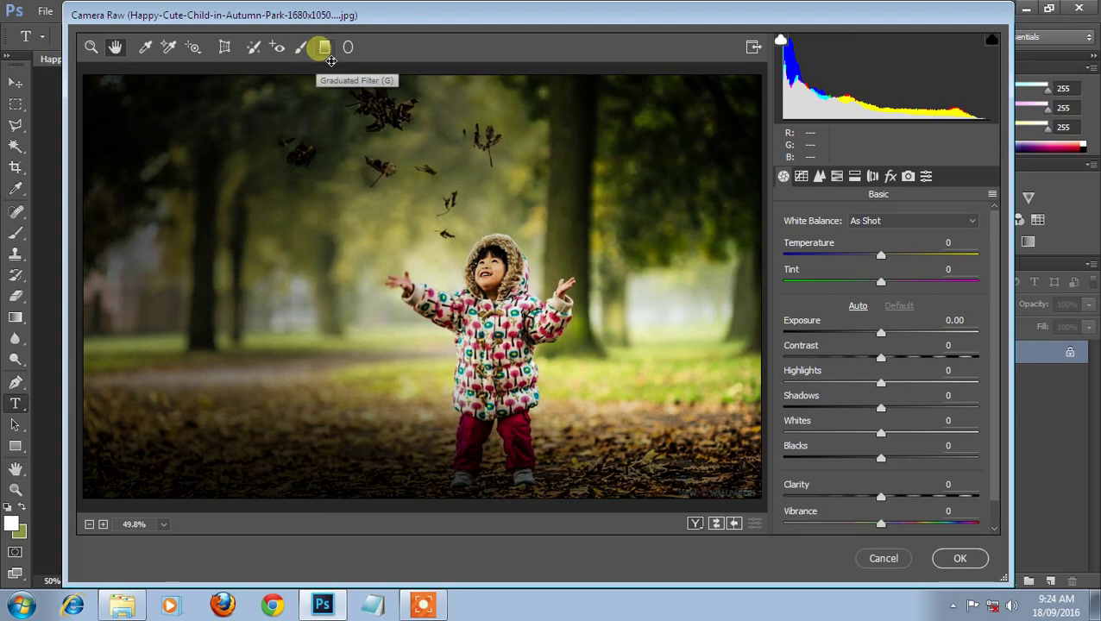
- Add a diagonal graduated filter from the lower-right ground to above the child's head, with Exposure -3.10 and Shadows -73
{"action": "left_click", "coordinate": [326, 50]}
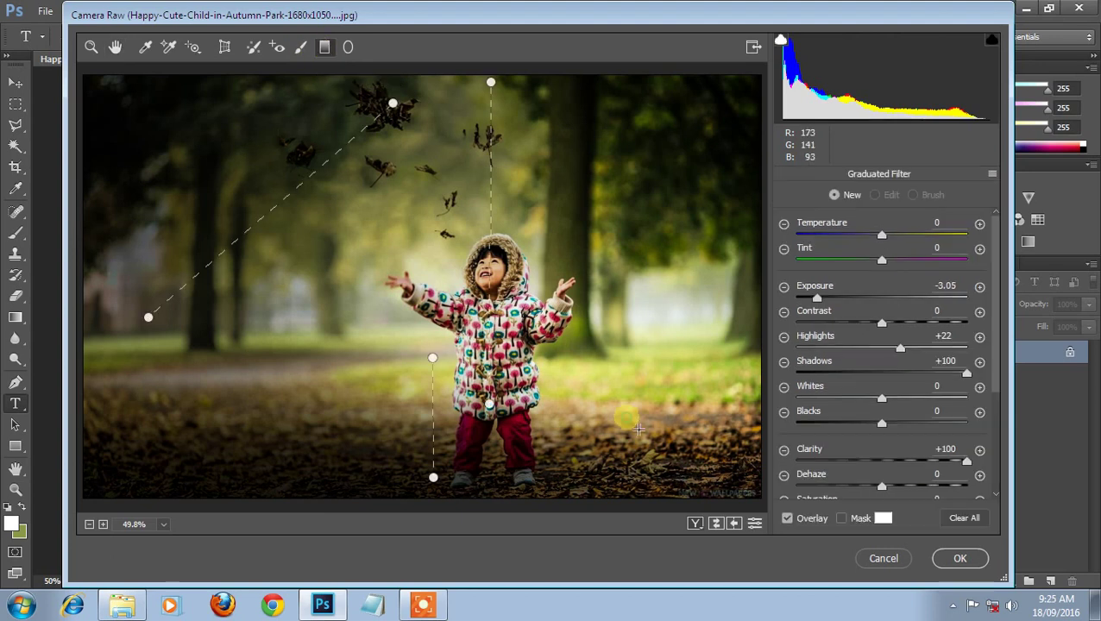
{"action": "left_click_drag", "start_coordinate": [627, 417], "coordinate": [485, 226]}
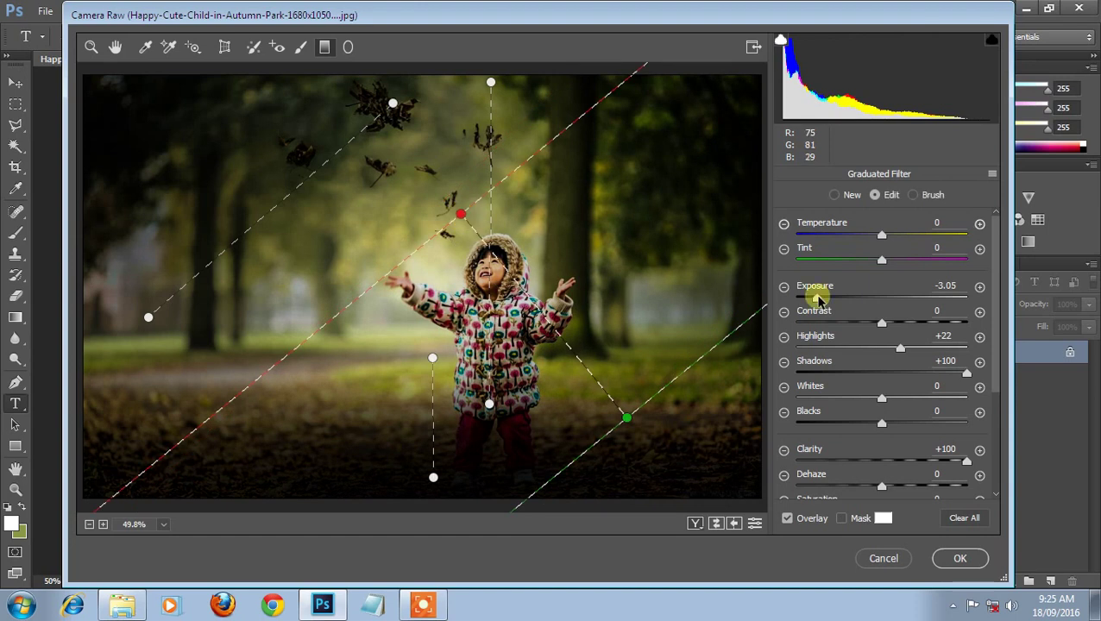
{"action": "mouse_move", "coordinate": [818, 299]}
{"action": "left_mouse_down"}
{"action": "mouse_move", "coordinate": [802, 299]}
{"action": "mouse_move", "coordinate": [837, 298]}
{"action": "mouse_move", "coordinate": [817, 300]}
{"action": "left_mouse_up"}
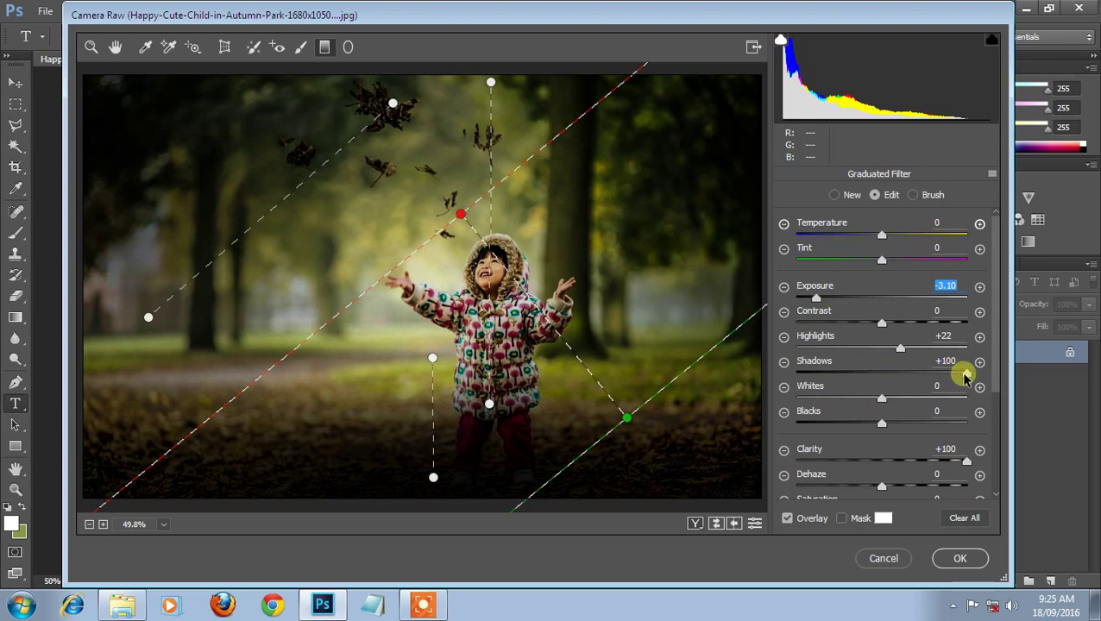
{"action": "left_click_drag", "start_coordinate": [966, 377], "coordinate": [885, 376]}
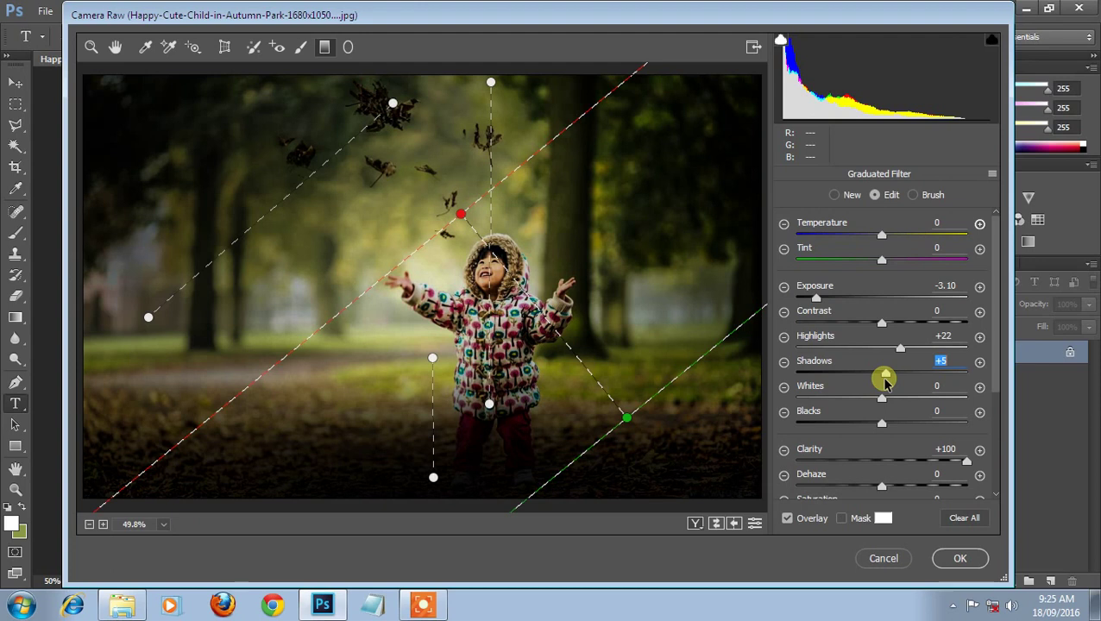
{"action": "left_click", "coordinate": [870, 372]}
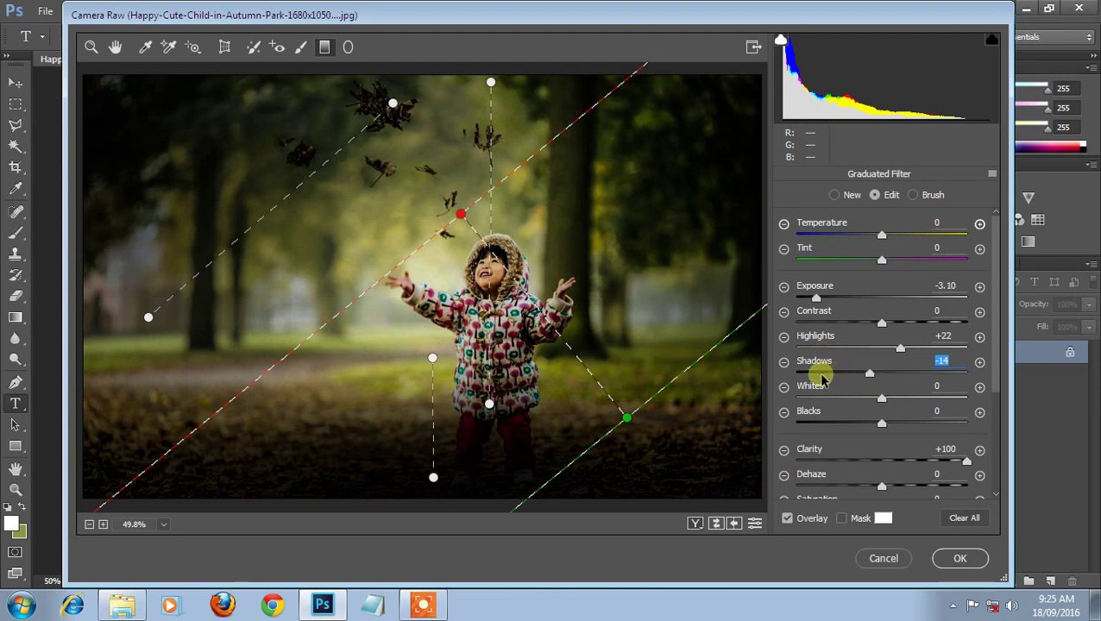
{"action": "left_click", "coordinate": [820, 374]}
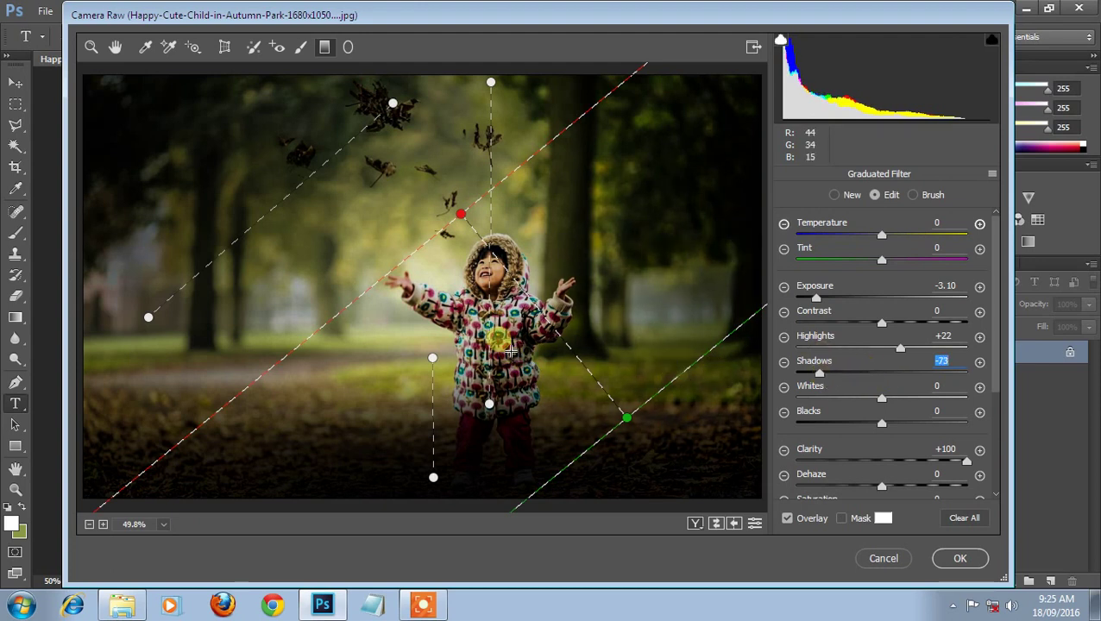
{"action": "left_click", "coordinate": [115, 46]}
- Add a graduated filter from the falling leaves down to the child's coat, with Exposure at -1.70
{"action": "left_click", "coordinate": [326, 47]}
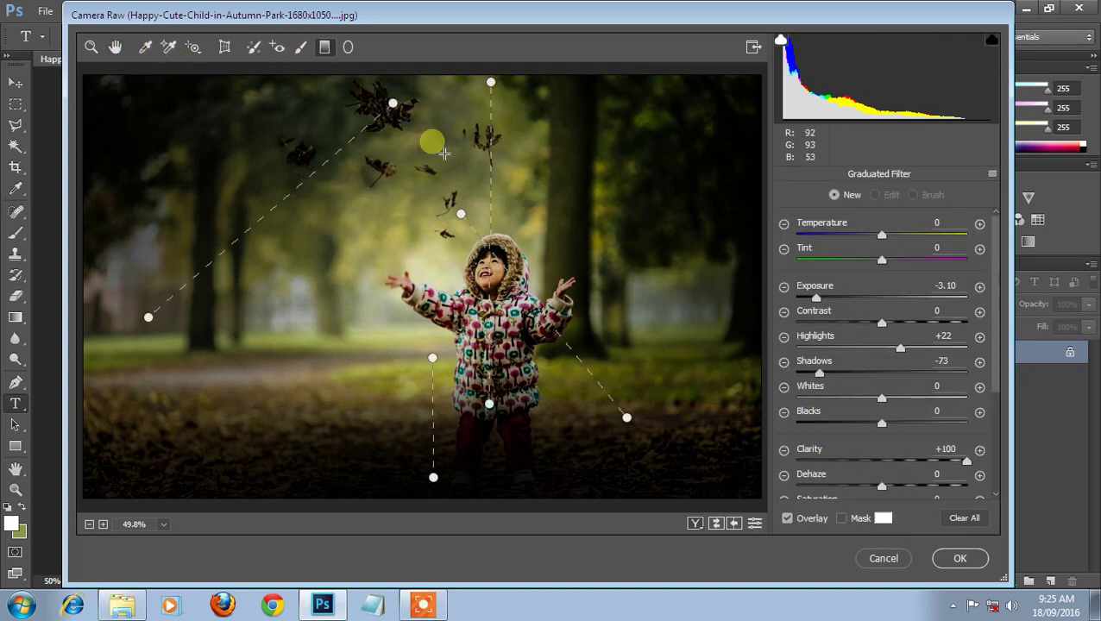
{"action": "left_click_drag", "start_coordinate": [450, 176], "coordinate": [474, 381]}
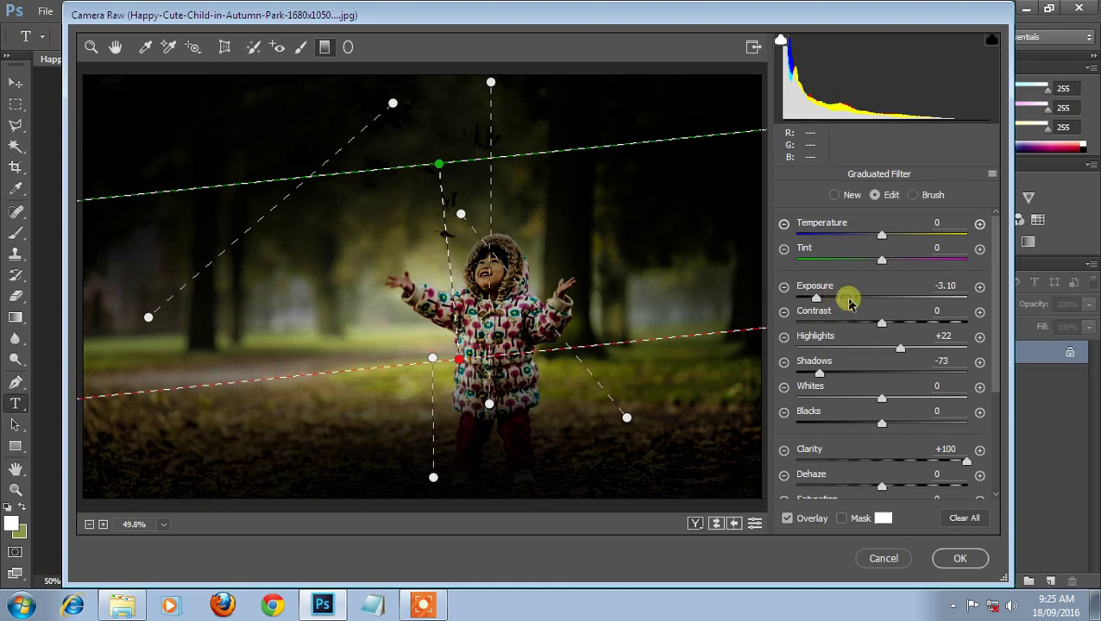
{"action": "left_click_drag", "start_coordinate": [850, 302], "coordinate": [846, 300]}
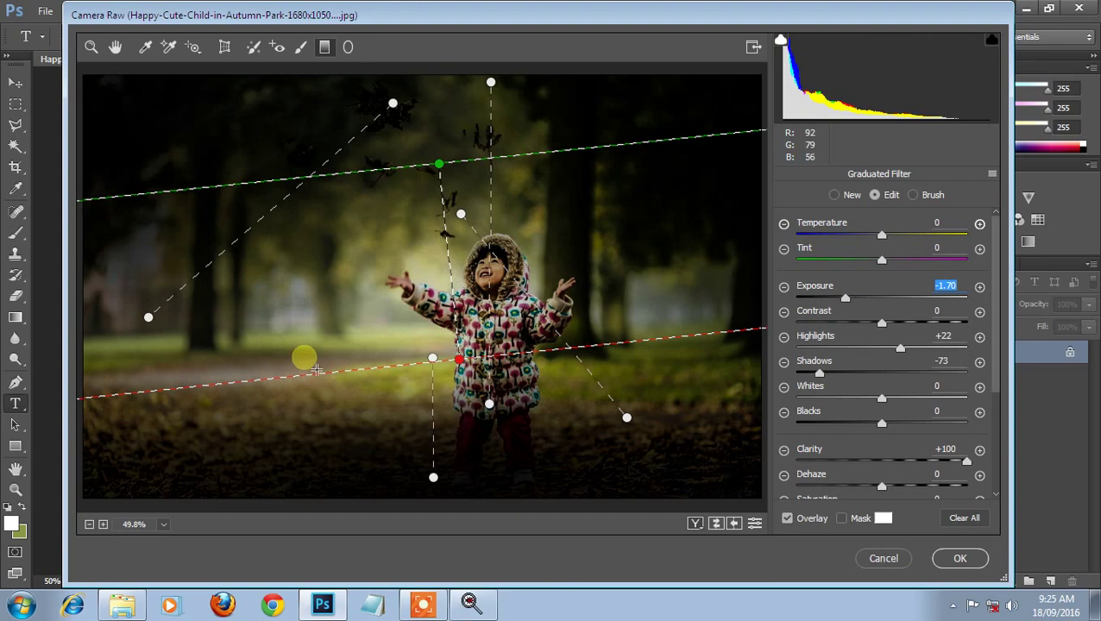
- Add a diagonal graduated filter from the path left of the child up toward the falling leaves, with Exposure at -1.45
{"action": "left_click_drag", "start_coordinate": [306, 358], "coordinate": [382, 219]}
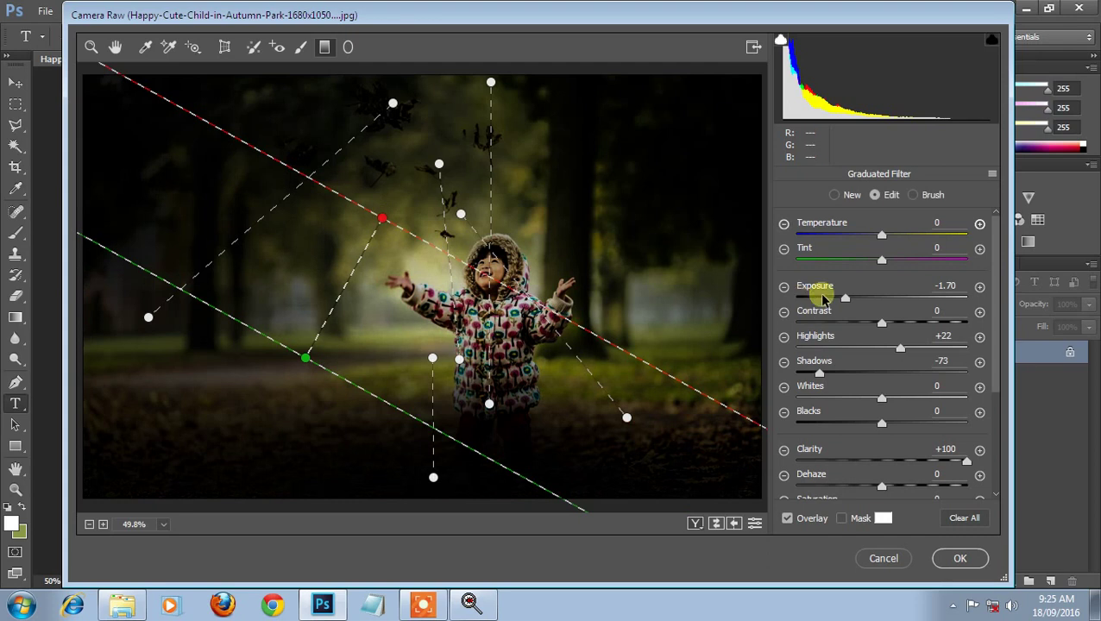
{"action": "left_click", "coordinate": [824, 297]}
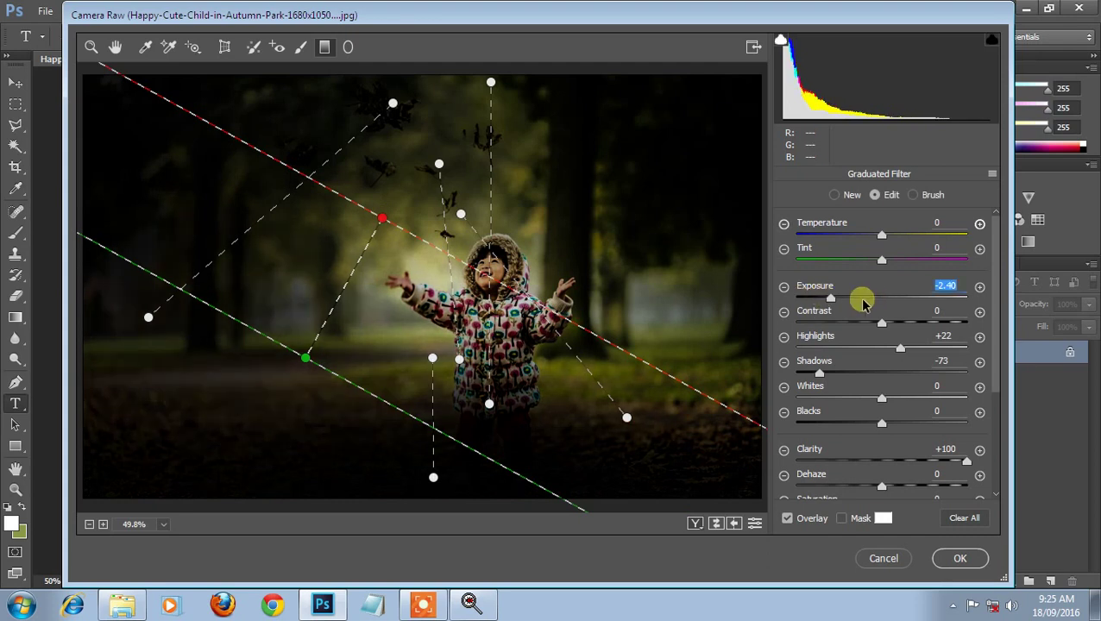
{"action": "left_click_drag", "start_coordinate": [863, 302], "coordinate": [852, 300]}
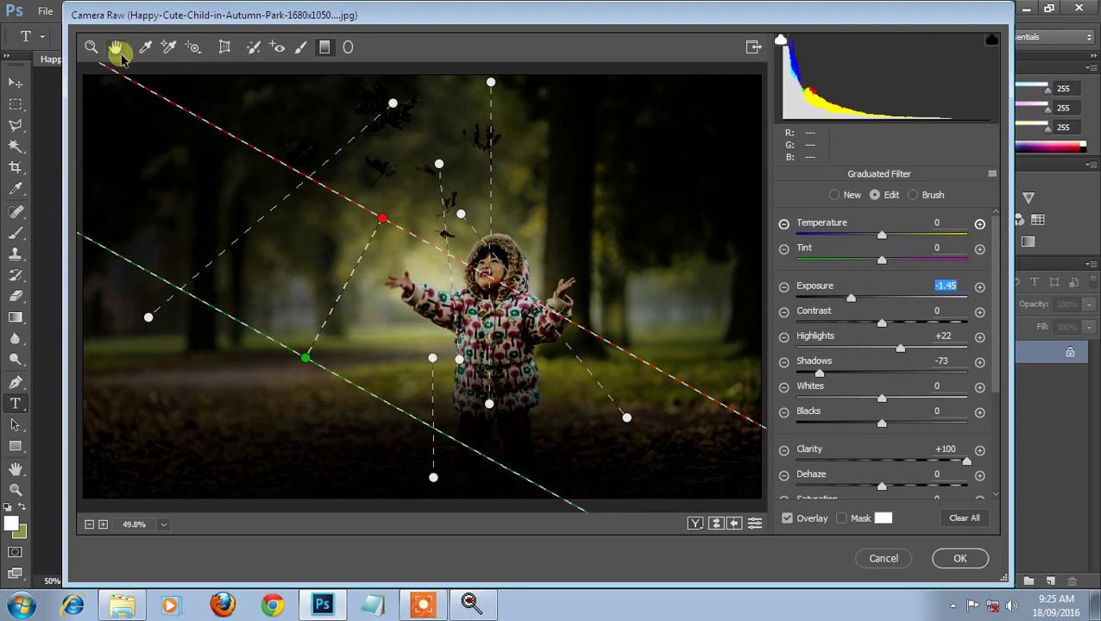
{"action": "left_click", "coordinate": [117, 49]}
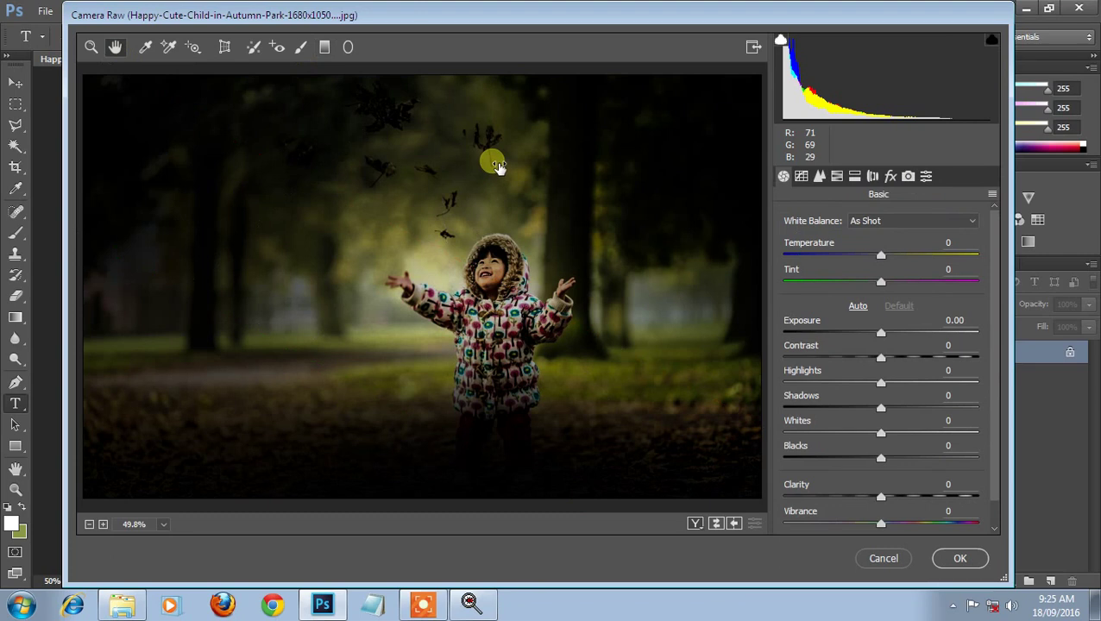
- Apply split toning with highlights Hue 27 and Saturation 47, and shadows Saturation 34
{"action": "left_click", "coordinate": [891, 177]}
{"action": "left_click", "coordinate": [854, 177]}
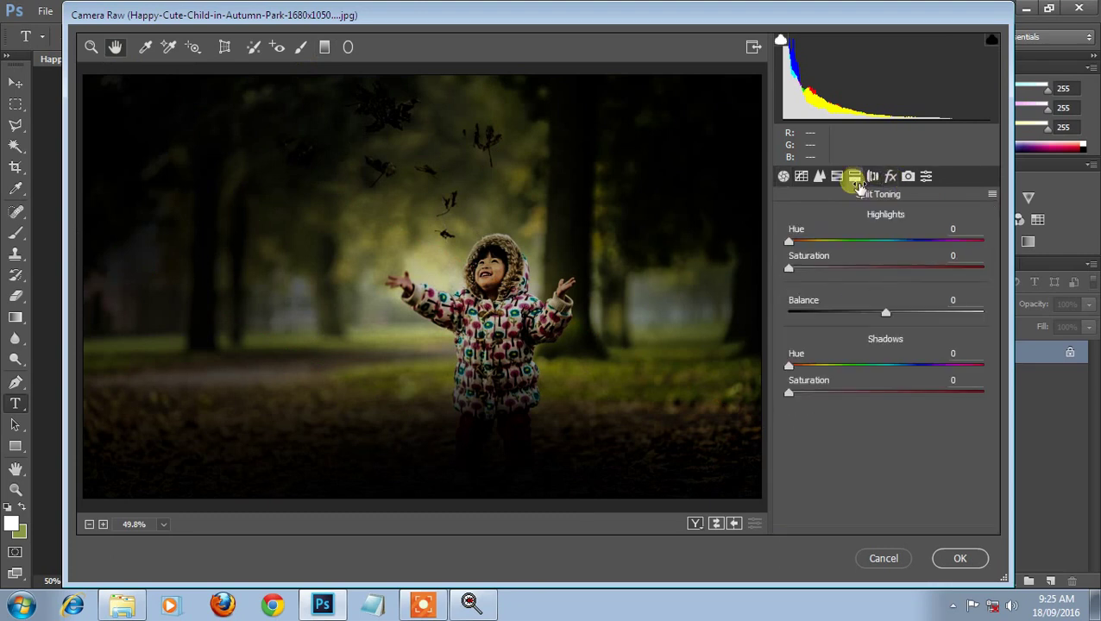
{"action": "left_click", "coordinate": [803, 245]}
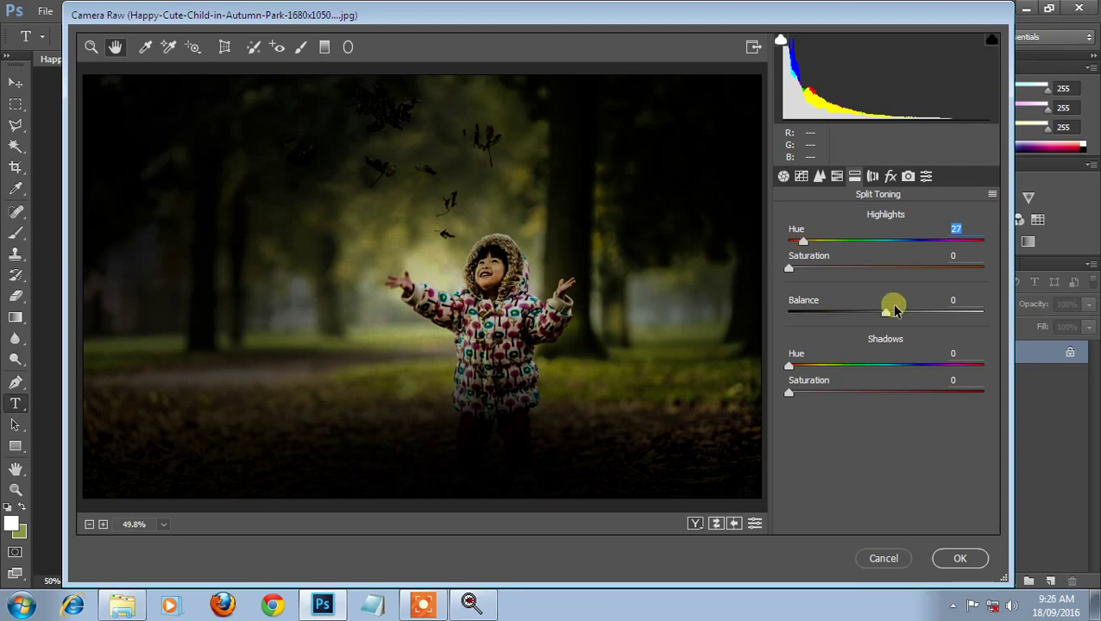
{"action": "left_click_drag", "start_coordinate": [790, 269], "coordinate": [874, 269]}
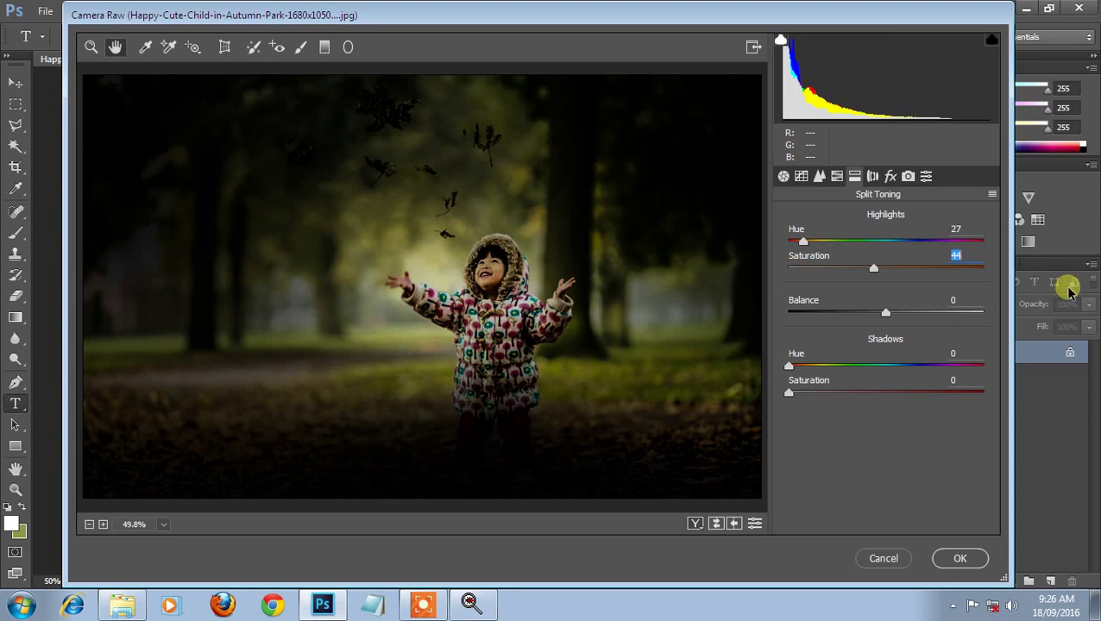
{"action": "left_click_drag", "start_coordinate": [1070, 291], "coordinate": [1095, 297]}
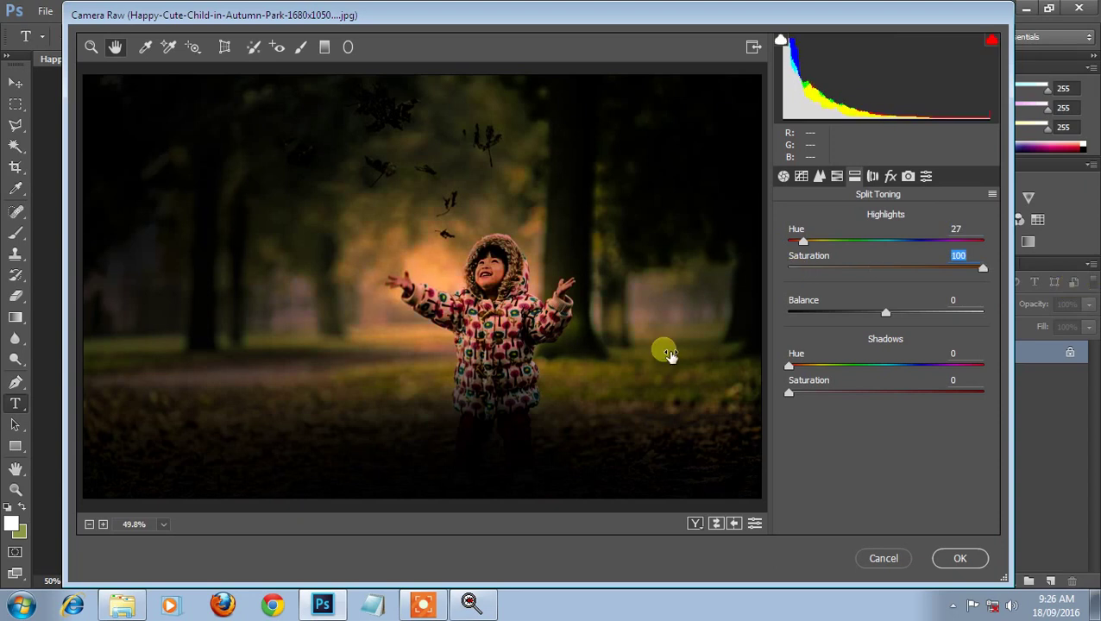
{"action": "left_click", "coordinate": [911, 269]}
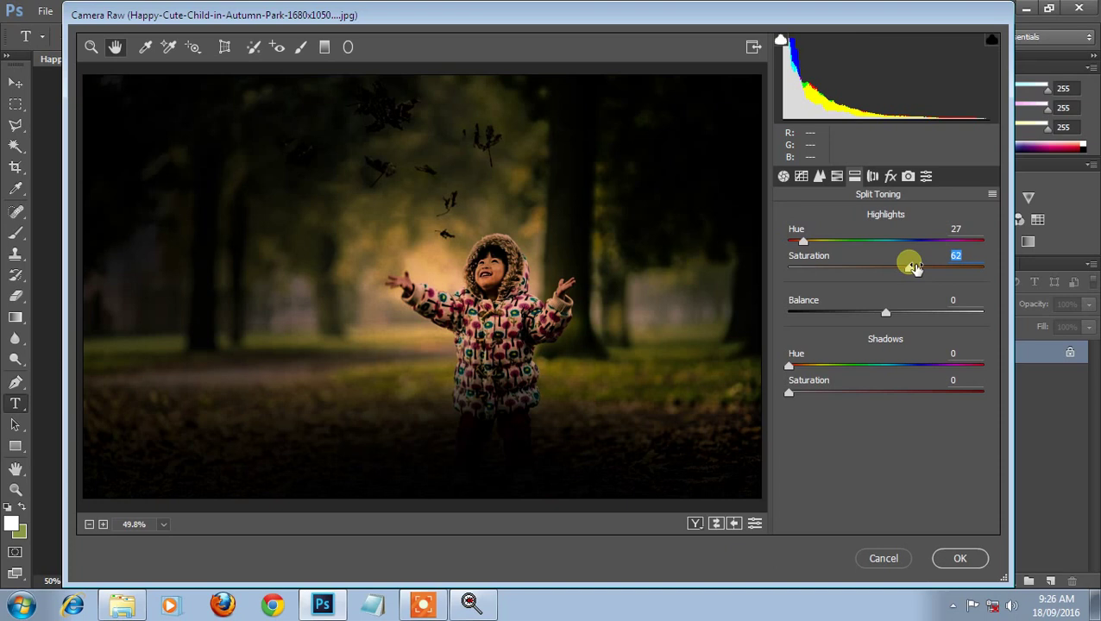
{"action": "left_click_drag", "start_coordinate": [910, 268], "coordinate": [879, 280]}
{"action": "left_click", "coordinate": [788, 394]}
{"action": "left_click_drag", "start_coordinate": [789, 394], "coordinate": [853, 422]}
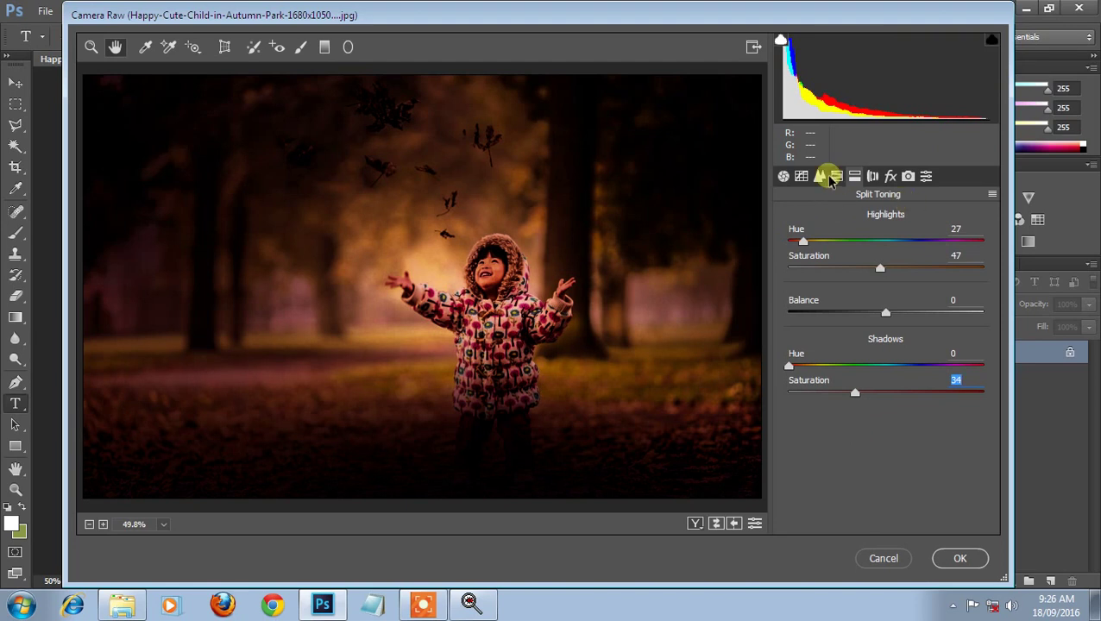
- Raise the RGB point curve's black point to input 3, output 26, and lower its white point to input 231, output 207
{"action": "left_click", "coordinate": [800, 178]}
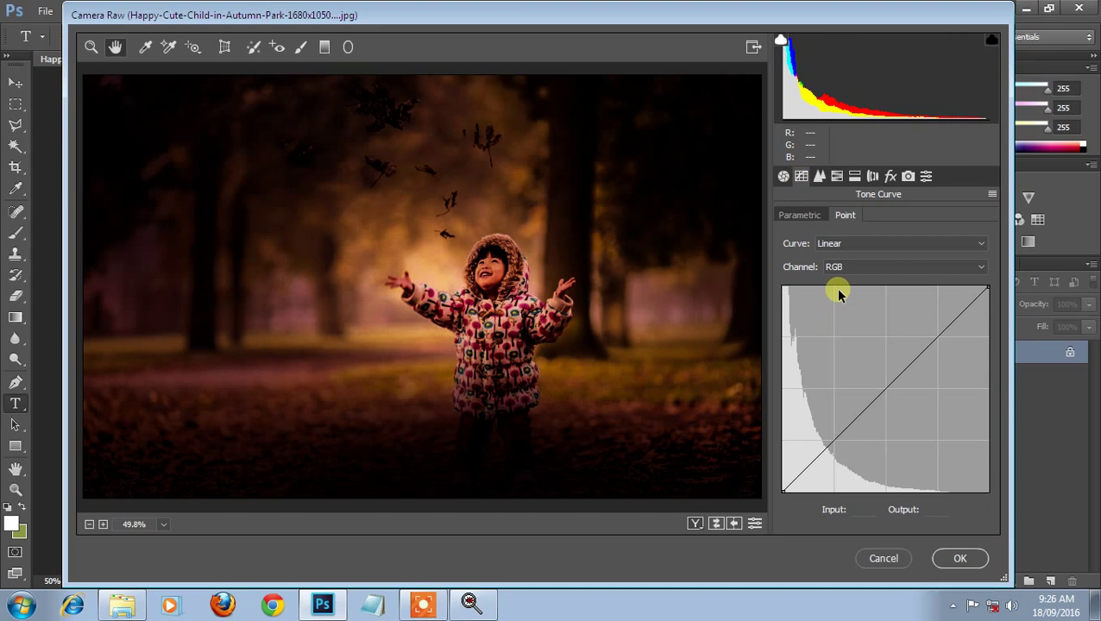
{"action": "left_click", "coordinate": [794, 478]}
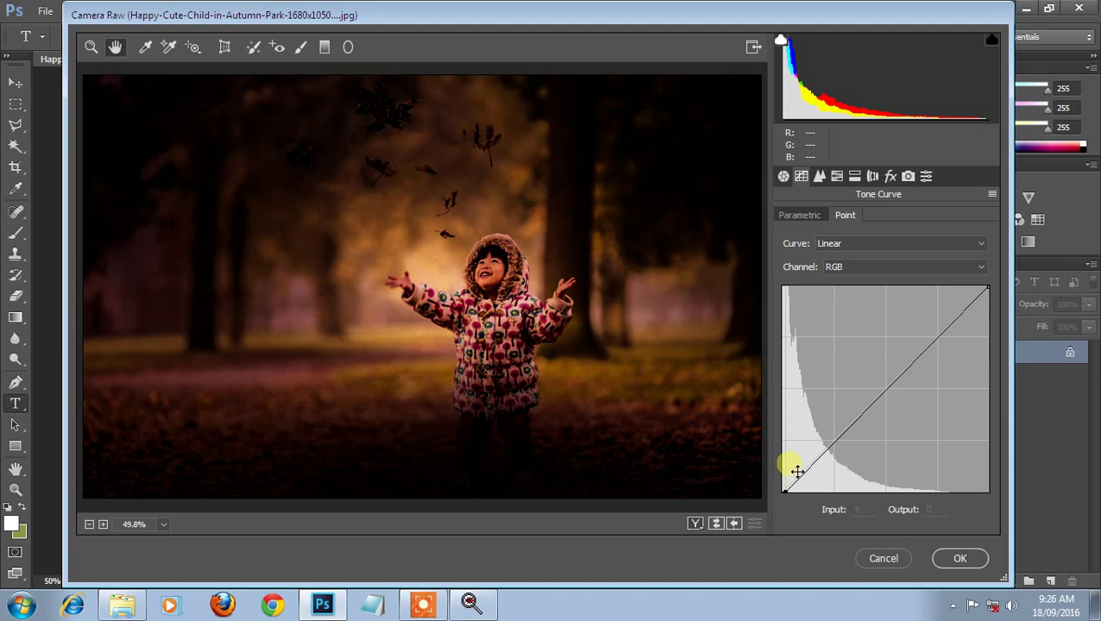
{"action": "mouse_move", "coordinate": [797, 471]}
{"action": "left_mouse_down"}
{"action": "mouse_move", "coordinate": [787, 484]}
{"action": "mouse_move", "coordinate": [800, 477]}
{"action": "mouse_move", "coordinate": [791, 455]}
{"action": "left_mouse_up"}
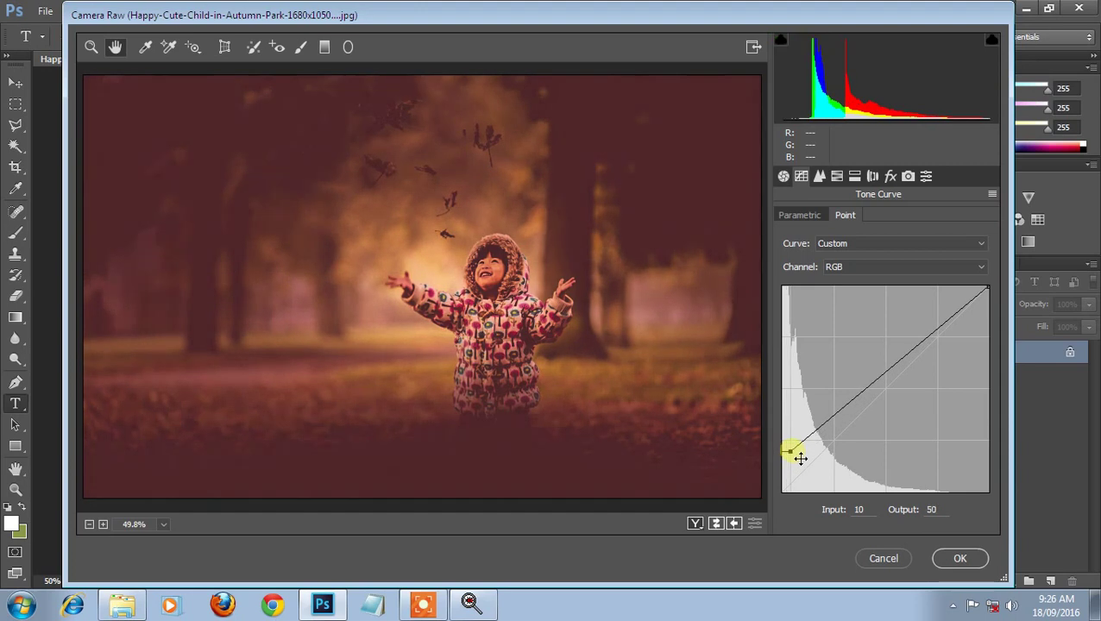
{"action": "left_click_drag", "start_coordinate": [802, 459], "coordinate": [803, 488]}
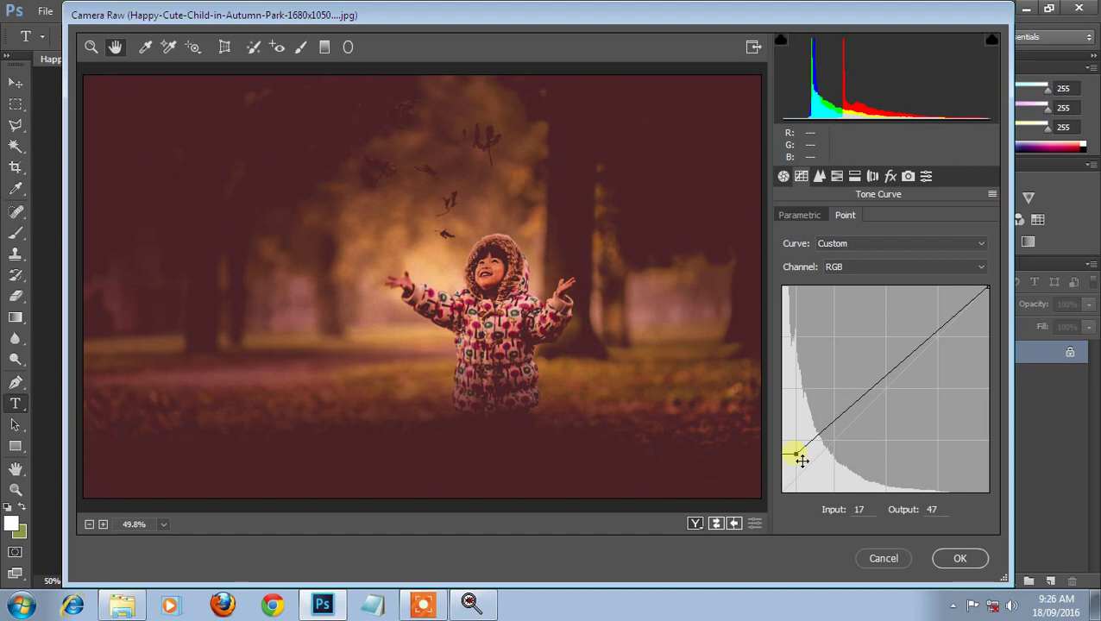
{"action": "left_click_drag", "start_coordinate": [802, 461], "coordinate": [795, 466]}
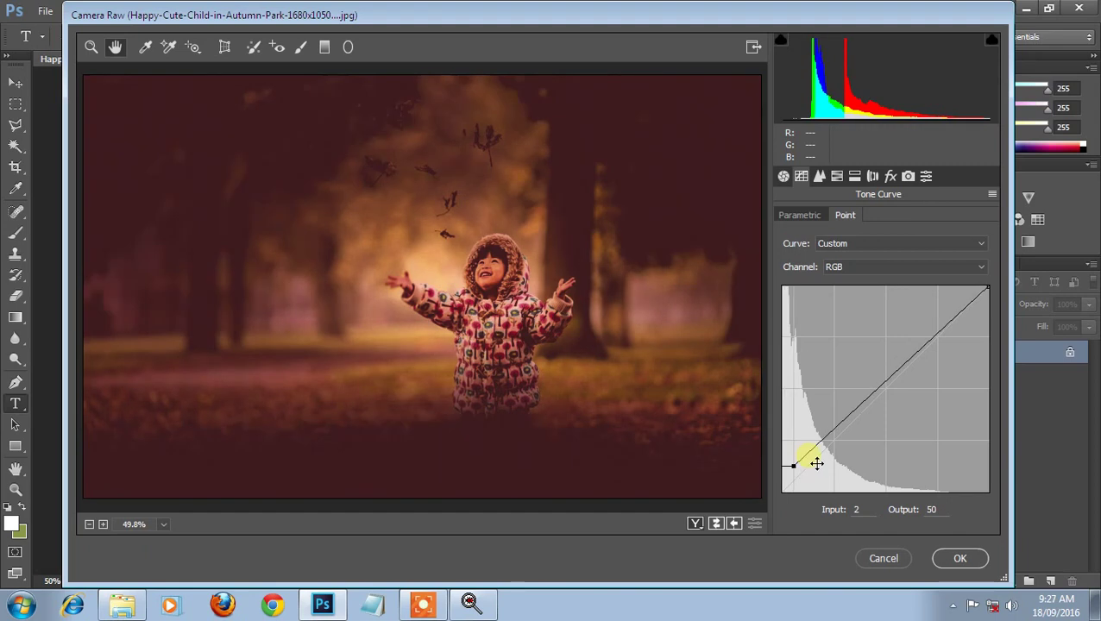
{"action": "left_click_drag", "start_coordinate": [817, 464], "coordinate": [786, 472]}
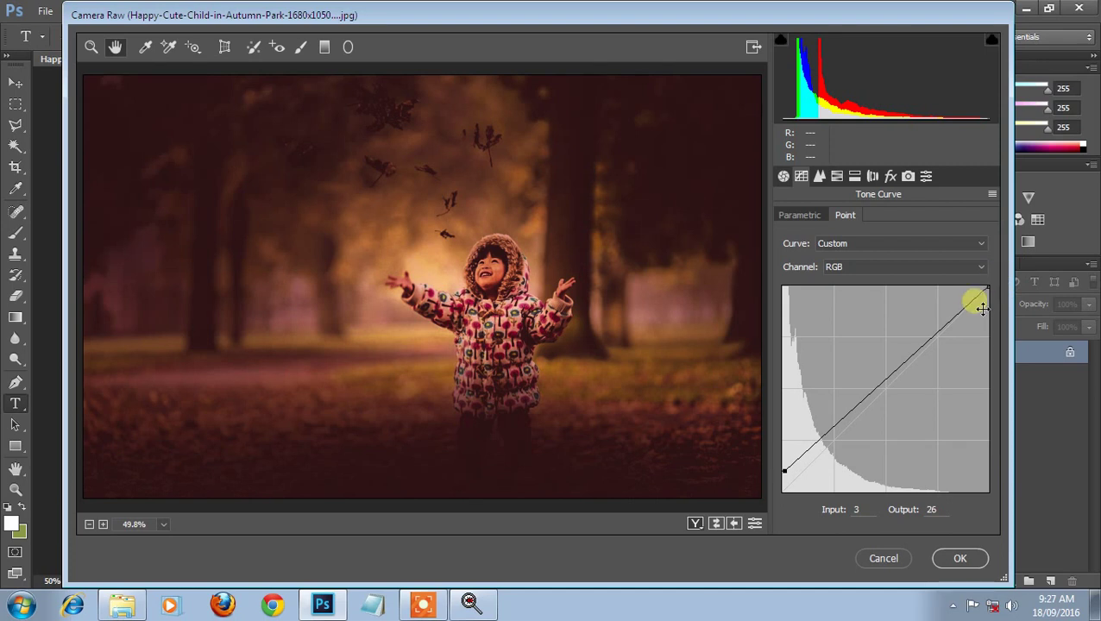
{"action": "left_click", "coordinate": [975, 304]}
{"action": "left_click_drag", "start_coordinate": [983, 310], "coordinate": [977, 333]}
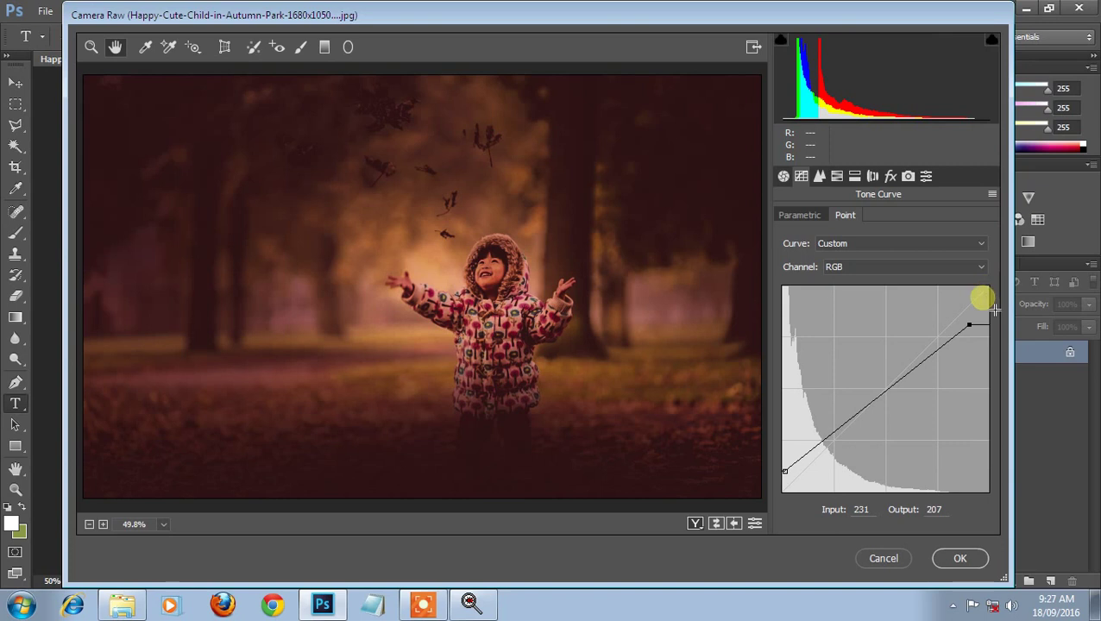
- Add a white end point to the RGB point curve at input 255, output 210
{"action": "mouse_move", "coordinate": [985, 319]}
{"action": "left_mouse_down"}
{"action": "mouse_move", "coordinate": [991, 309]}
{"action": "mouse_move", "coordinate": [969, 321]}
{"action": "mouse_move", "coordinate": [992, 320]}
{"action": "left_mouse_up"}
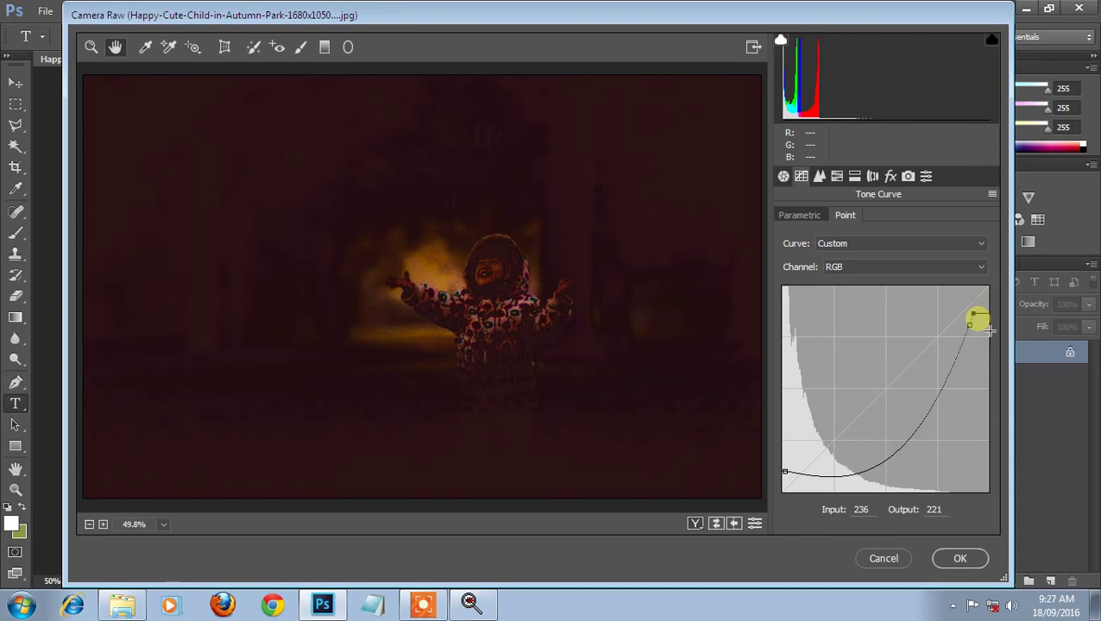
{"action": "key", "text": "ctrl+z"}
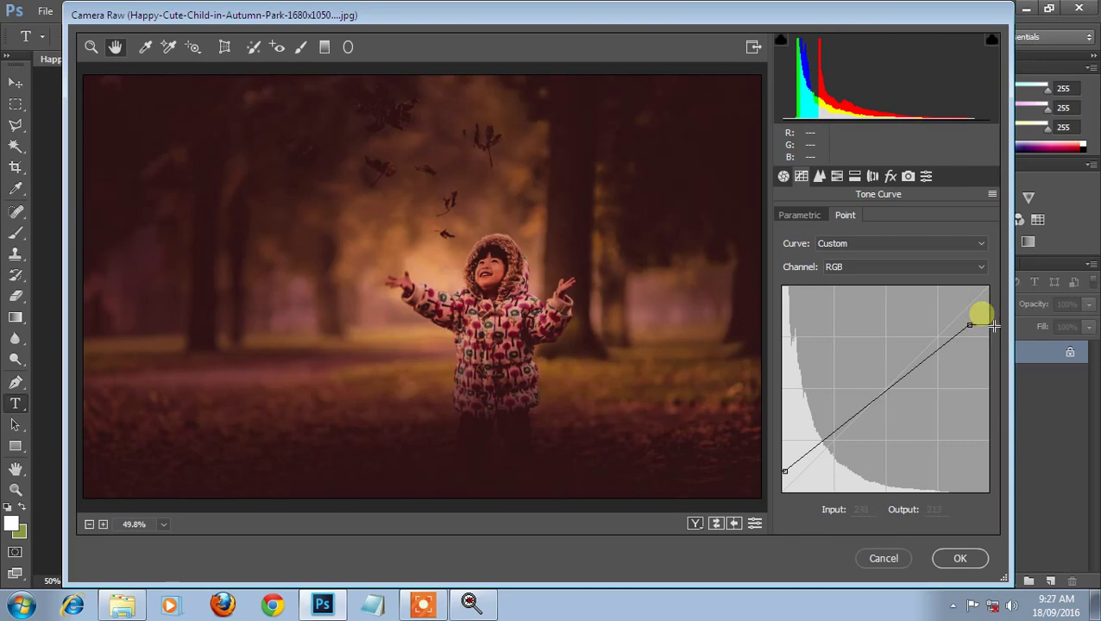
{"action": "left_click_drag", "start_coordinate": [994, 326], "coordinate": [1007, 335]}
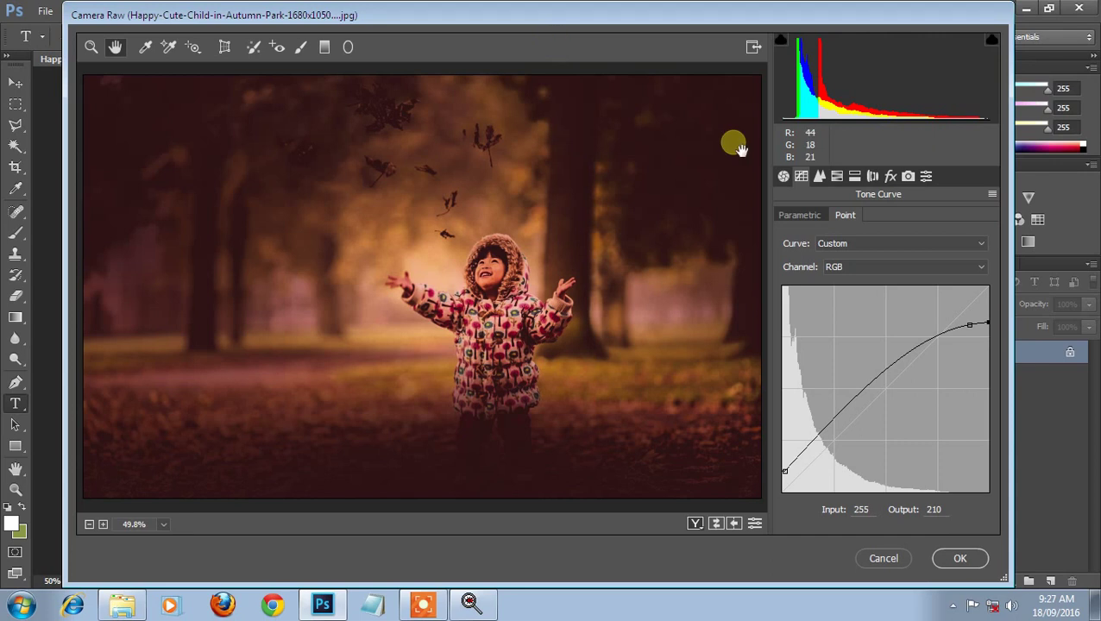
- Try a global Exposure of +0.75 on the photo and reset it to 0
{"action": "left_click", "coordinate": [908, 177]}
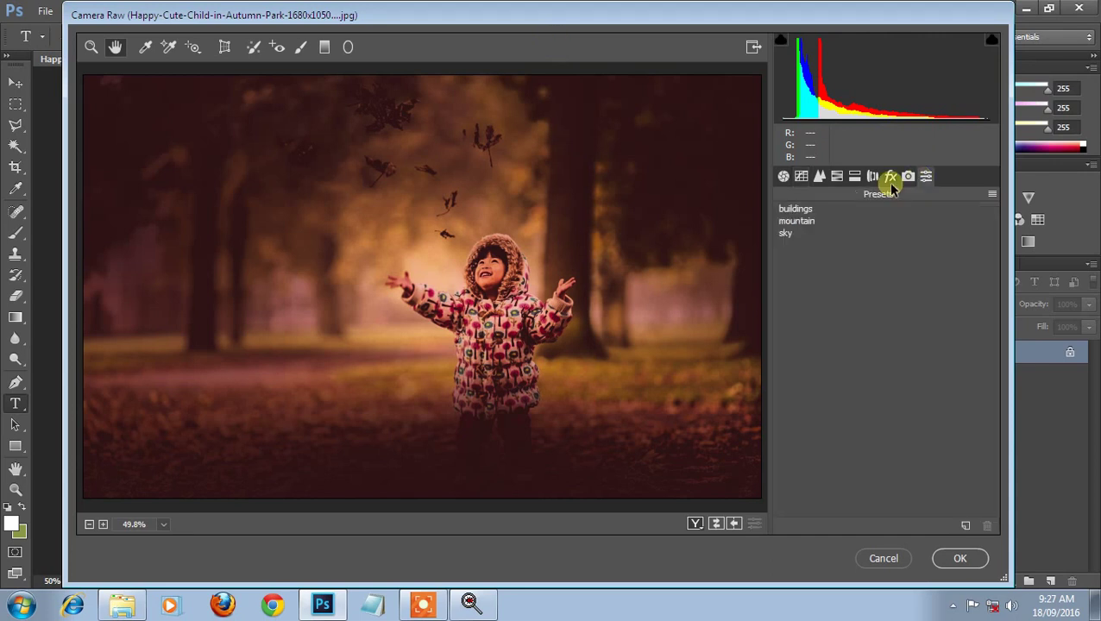
{"action": "left_click", "coordinate": [854, 177]}
{"action": "left_click", "coordinate": [819, 177]}
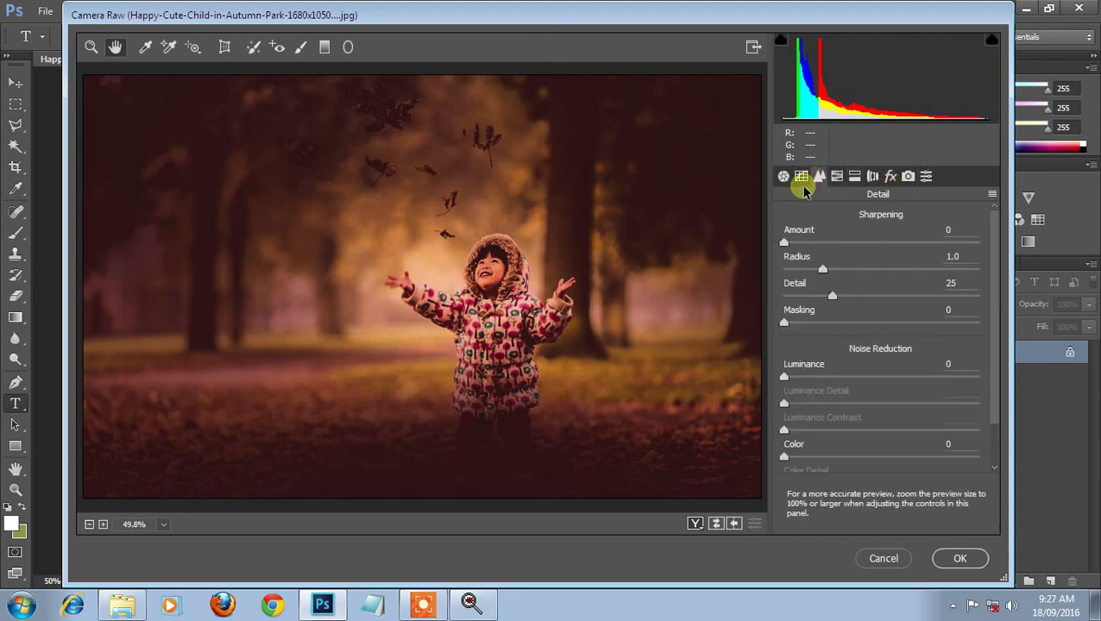
{"action": "left_click", "coordinate": [784, 177]}
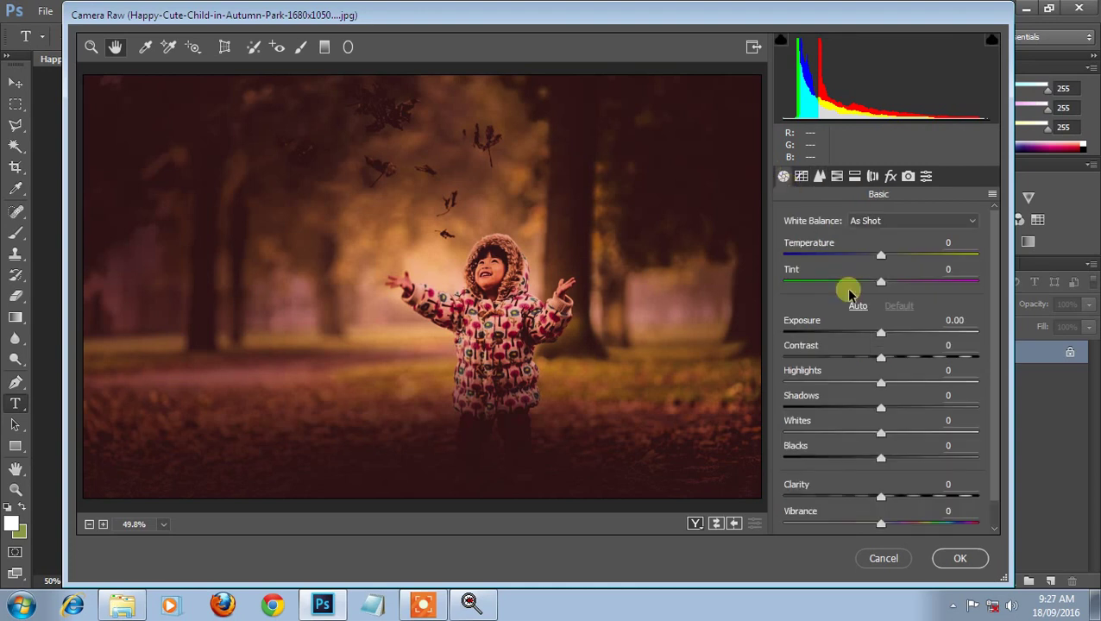
{"action": "left_click_drag", "start_coordinate": [881, 334], "coordinate": [897, 338]}
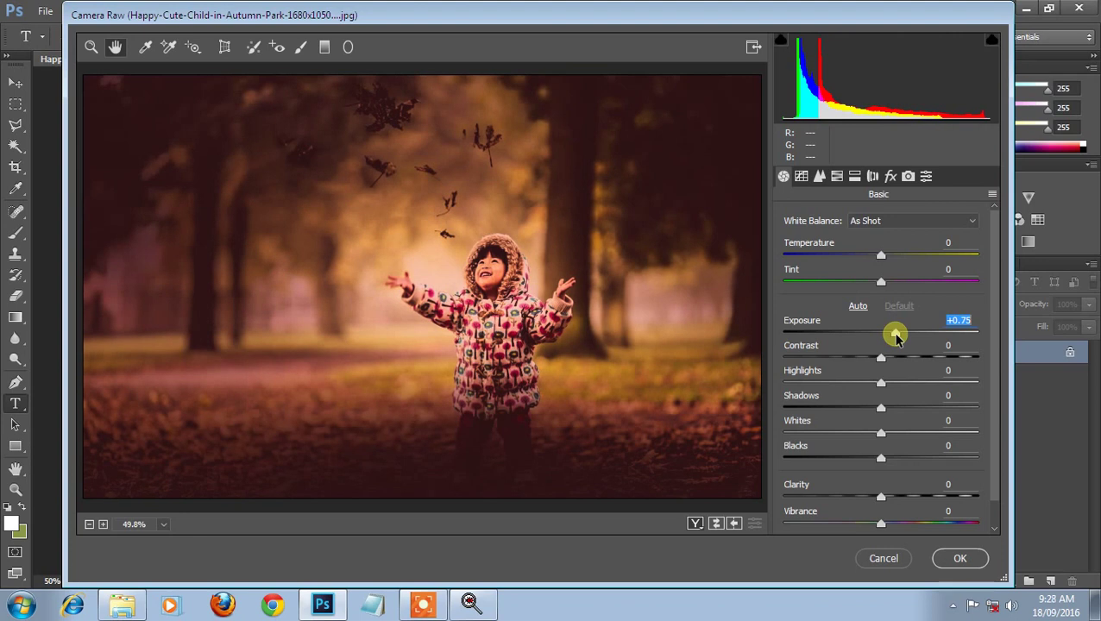
{"action": "double_click", "coordinate": [897, 335]}
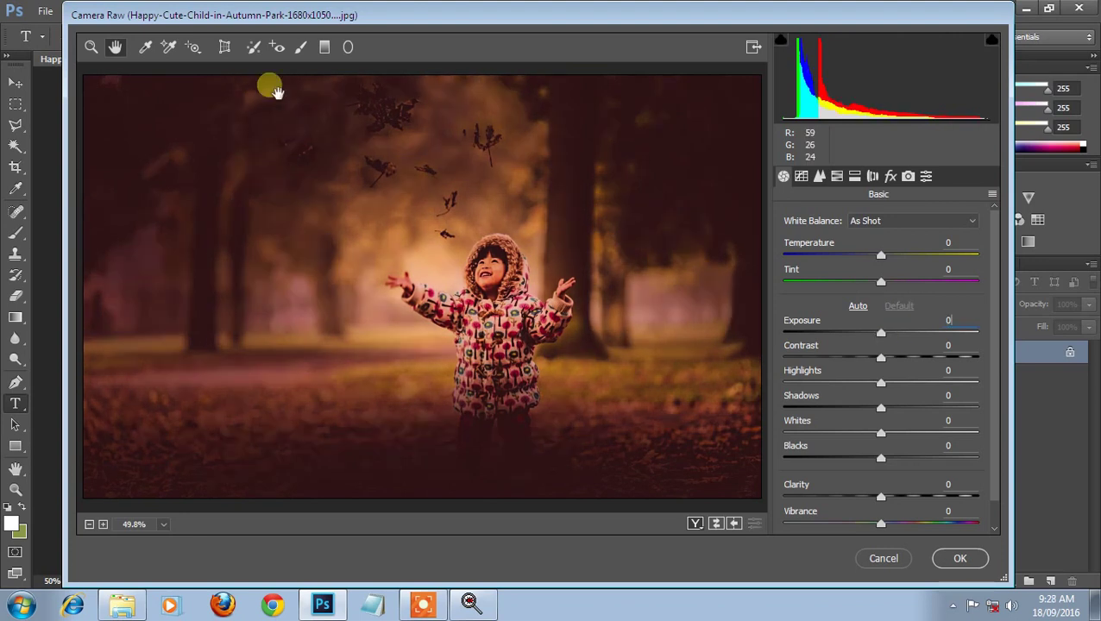
{"action": "left_click", "coordinate": [300, 49]}
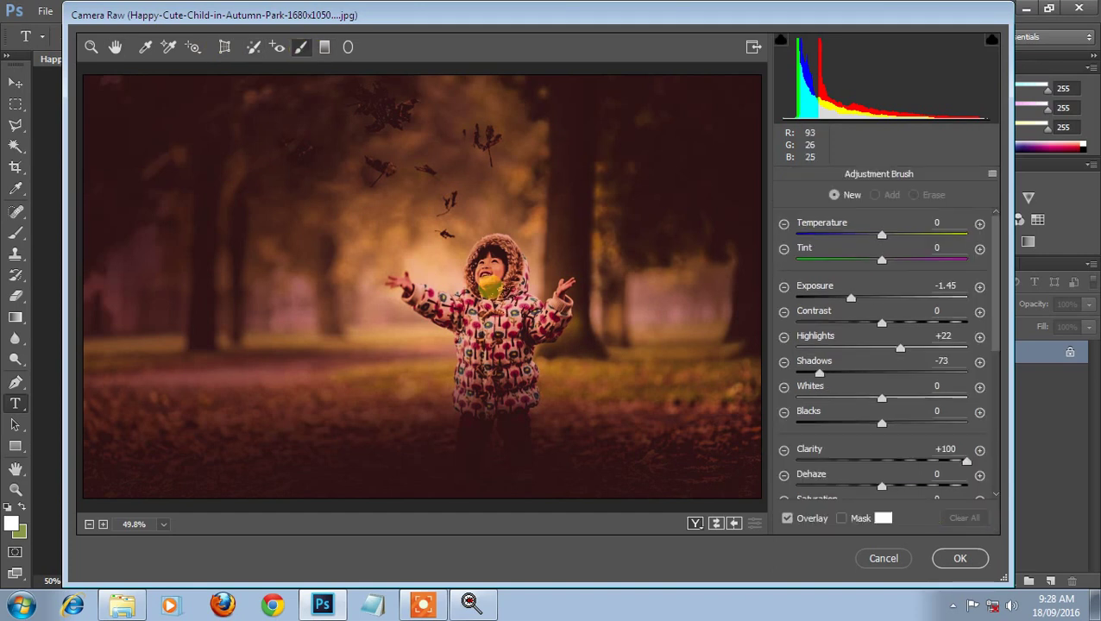
{"action": "left_click_drag", "start_coordinate": [489, 288], "coordinate": [489, 274]}
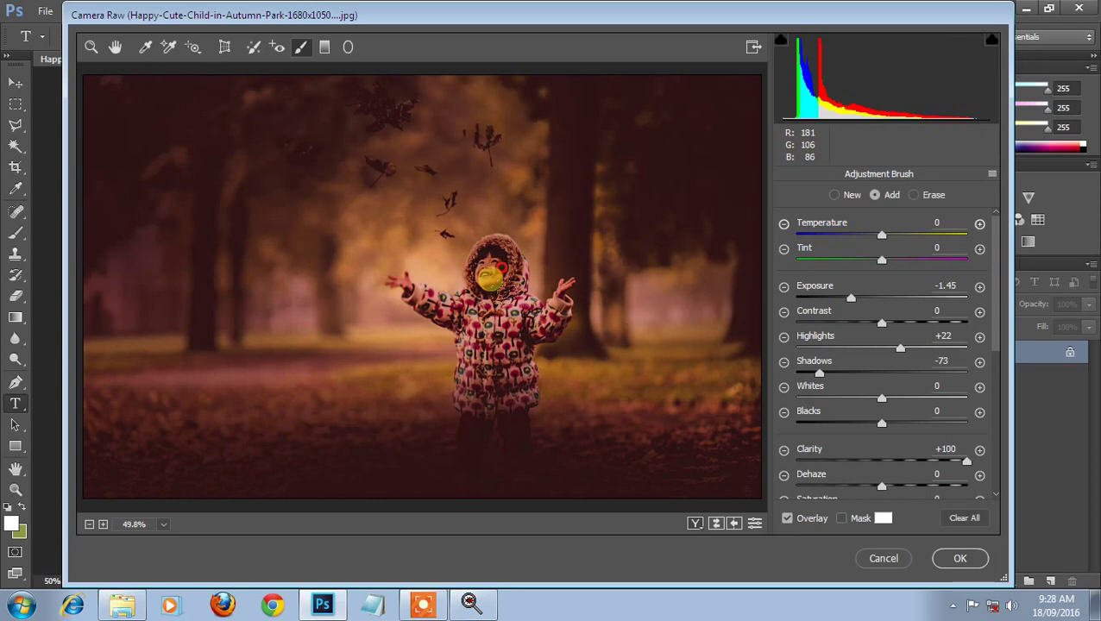
{"action": "left_click", "coordinate": [552, 306]}
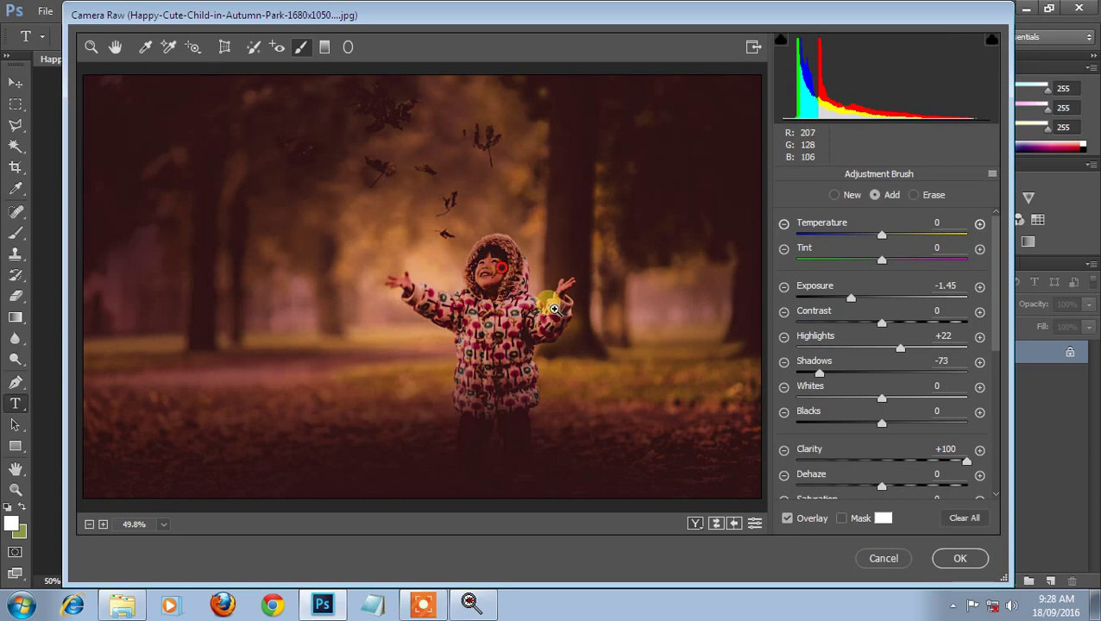
{"action": "key", "text": "Delete"}
- Brush a new local adjustment over the child, starting on the face, and set its Exposure to +2.25
{"action": "double_click", "coordinate": [882, 301]}
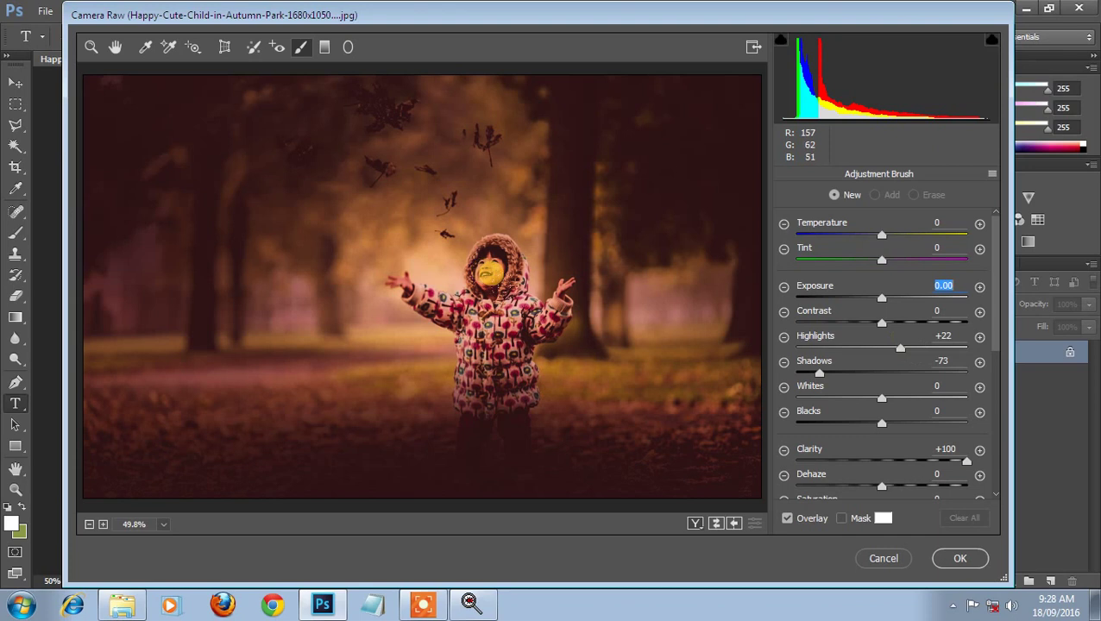
{"action": "left_click", "coordinate": [490, 273]}
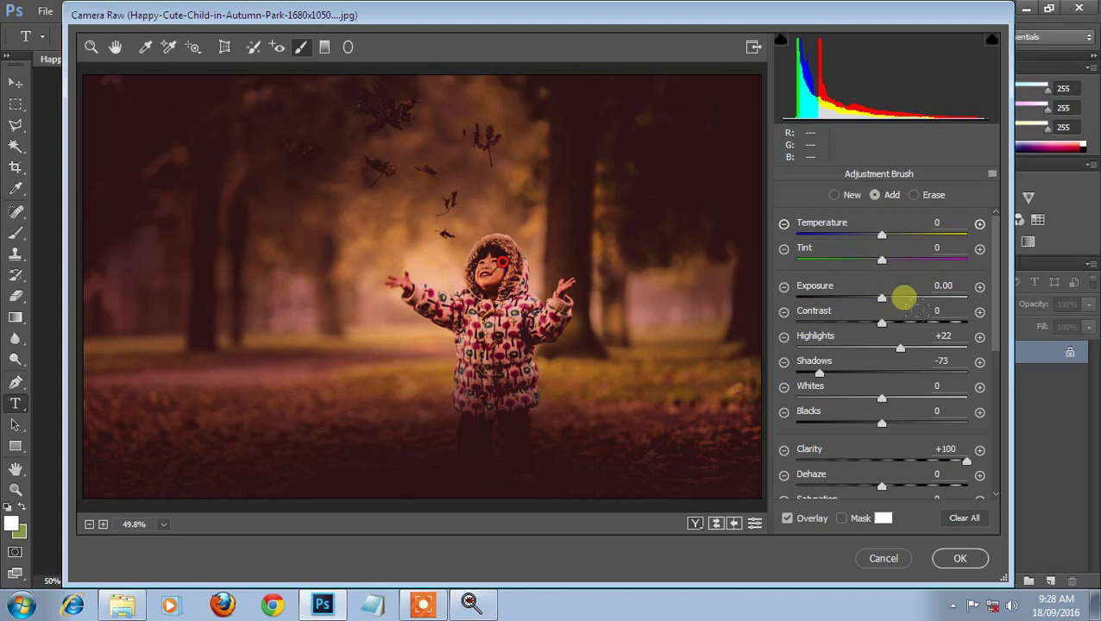
{"action": "left_click", "coordinate": [903, 298]}
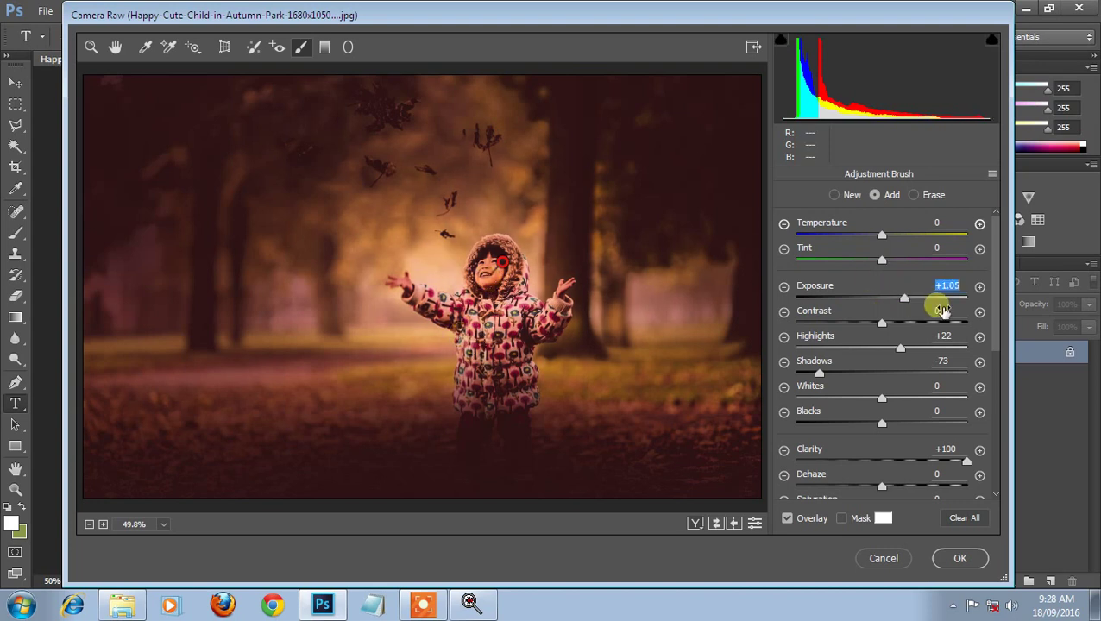
{"action": "left_click", "coordinate": [929, 299]}
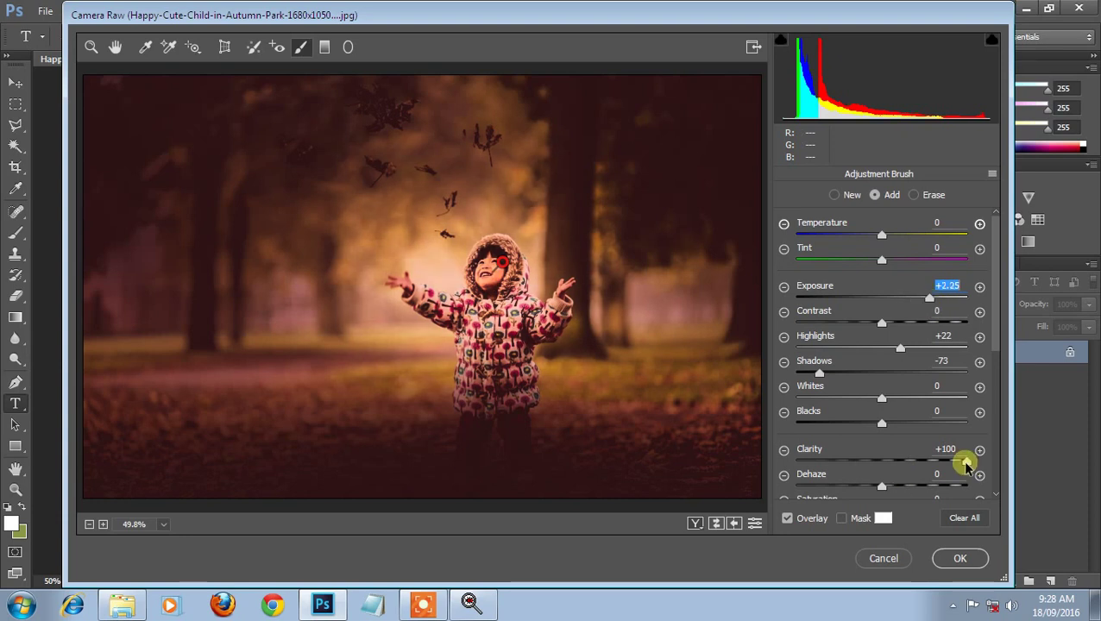
- Set the child's brush adjustment to Clarity +56, Shadows +68 and Highlights -11, and leave the Adjustment Brush
{"action": "left_click_drag", "start_coordinate": [966, 464], "coordinate": [931, 467]}
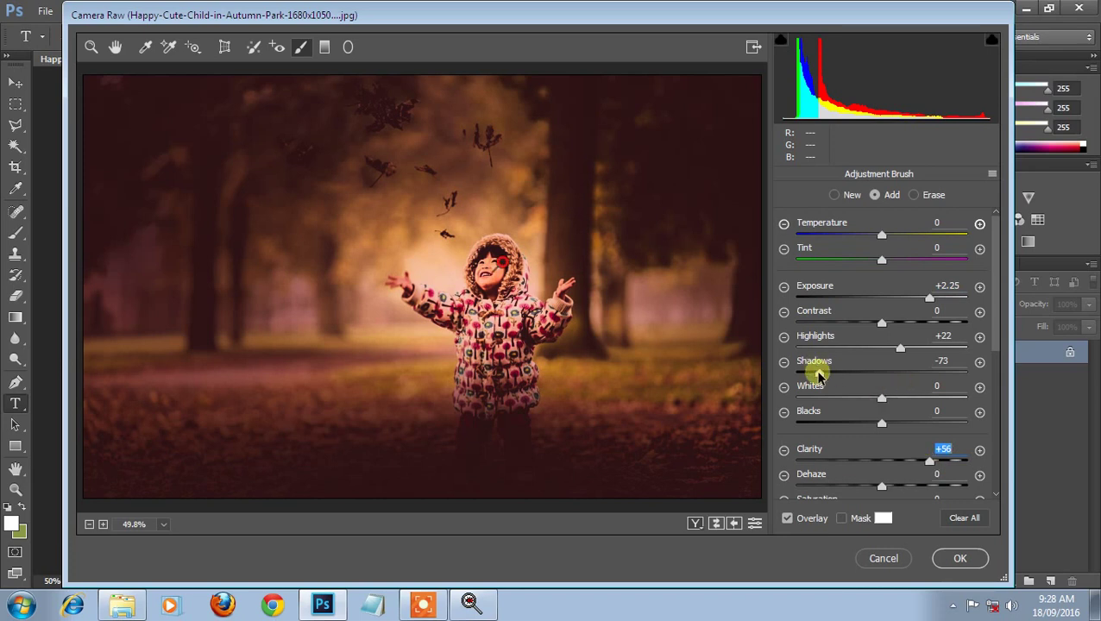
{"action": "left_click_drag", "start_coordinate": [818, 373], "coordinate": [957, 395]}
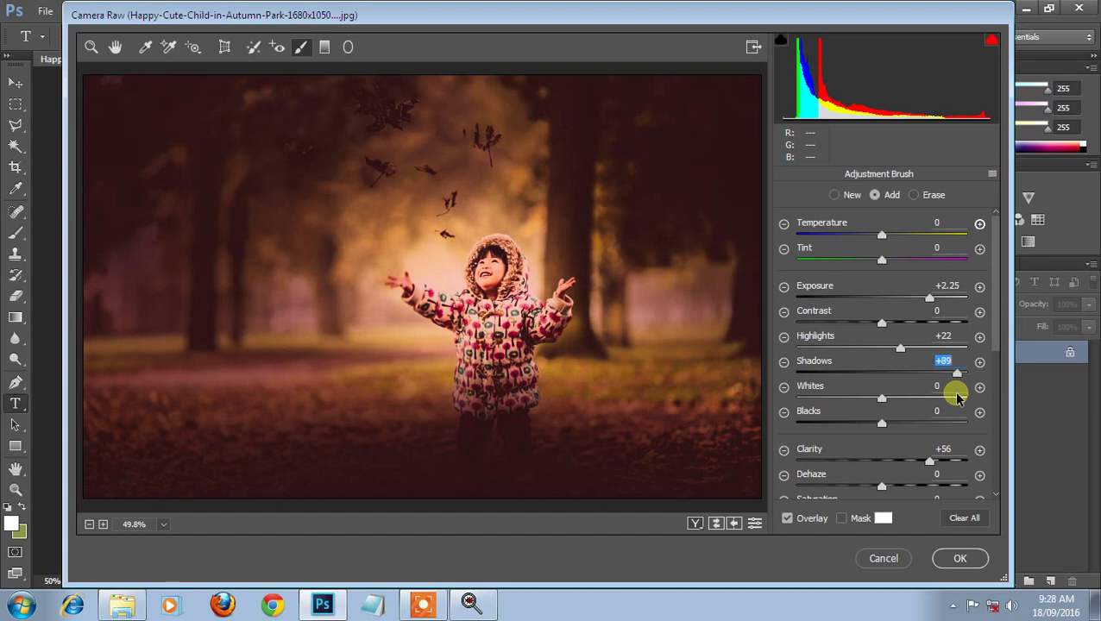
{"action": "left_click_drag", "start_coordinate": [956, 395], "coordinate": [939, 406]}
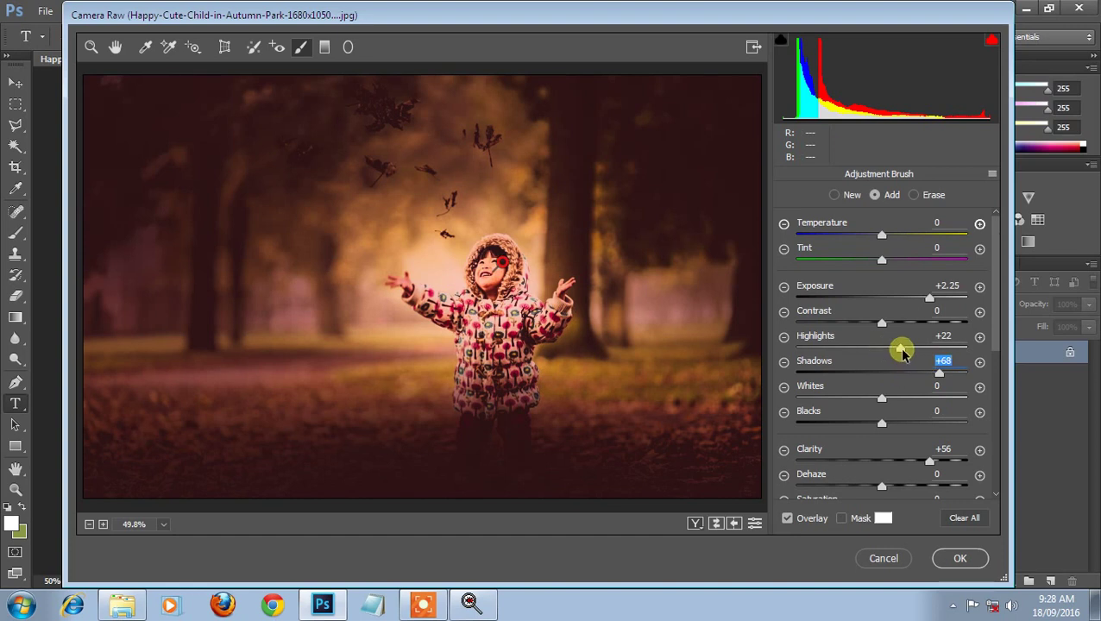
{"action": "left_click_drag", "start_coordinate": [903, 354], "coordinate": [873, 351]}
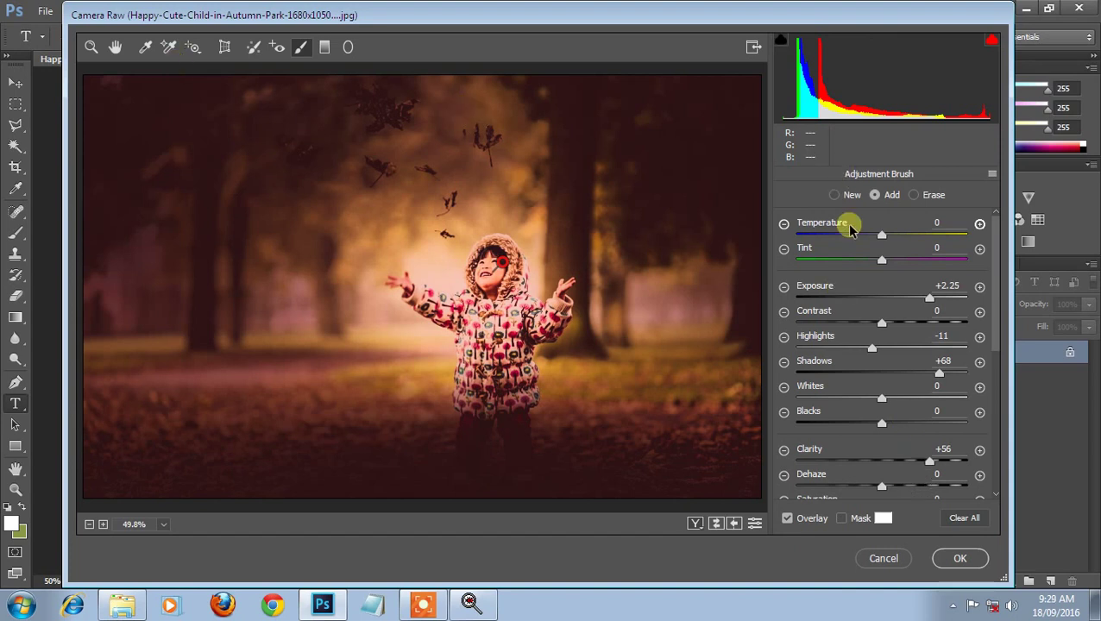
{"action": "left_click", "coordinate": [91, 47]}
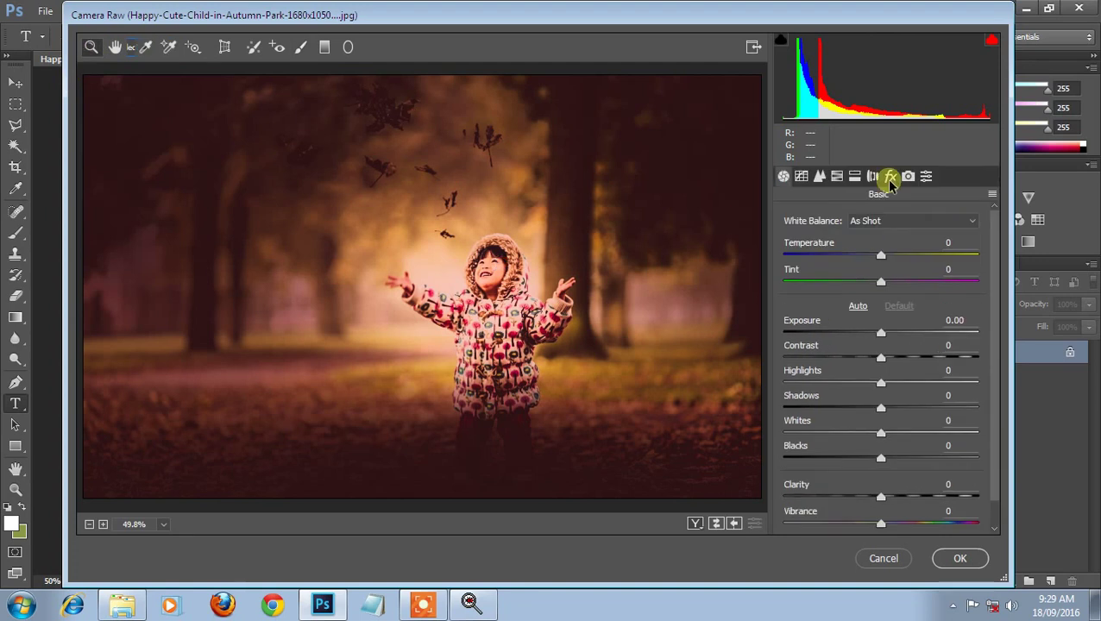
- Raise the black point of the Blue channel's point curve to input 16, output 53
{"action": "left_click", "coordinate": [801, 176]}
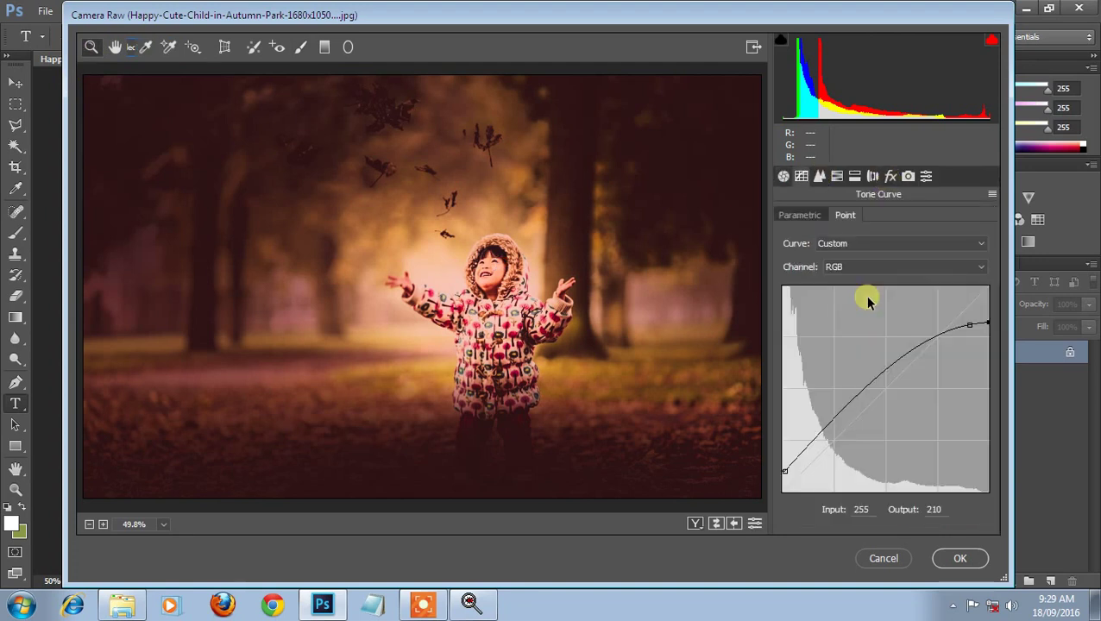
{"action": "left_click", "coordinate": [863, 267]}
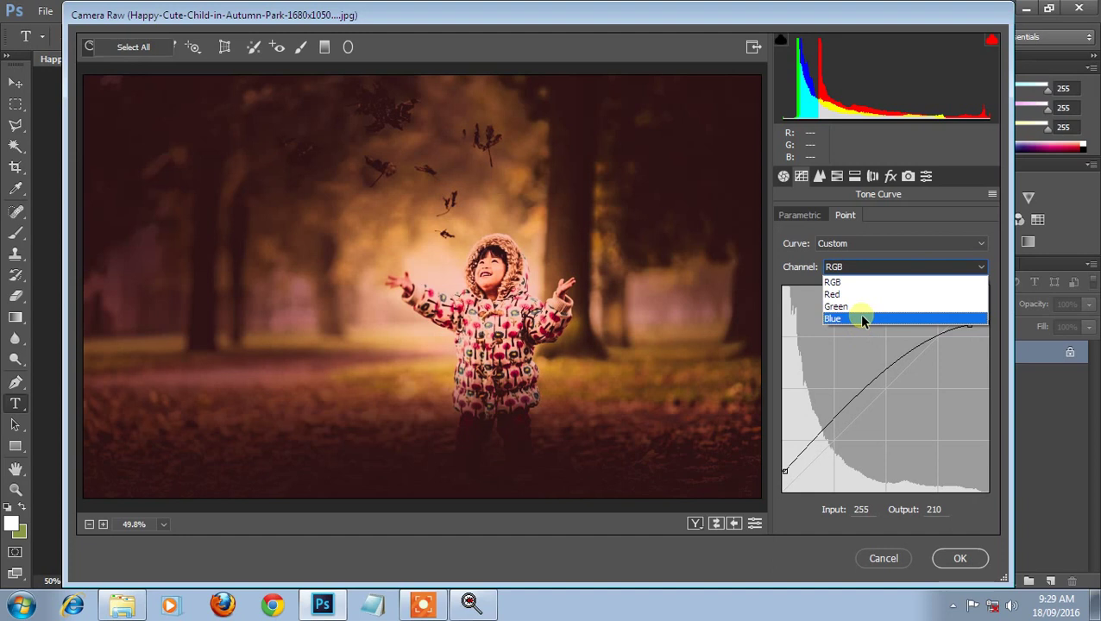
{"action": "left_click", "coordinate": [862, 319]}
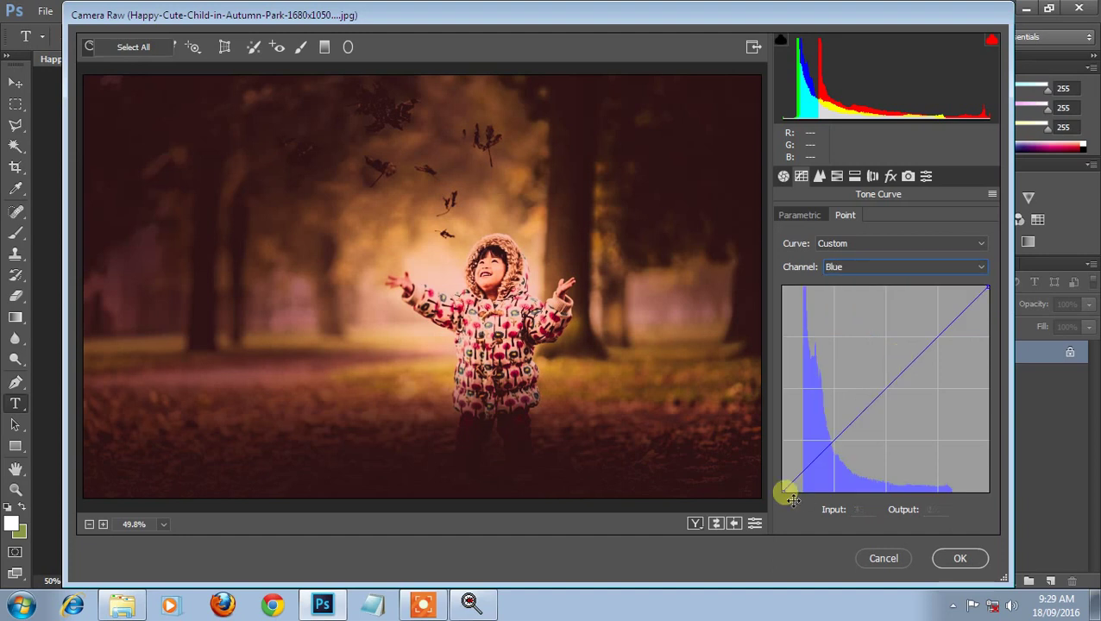
{"action": "left_click_drag", "start_coordinate": [793, 500], "coordinate": [802, 466]}
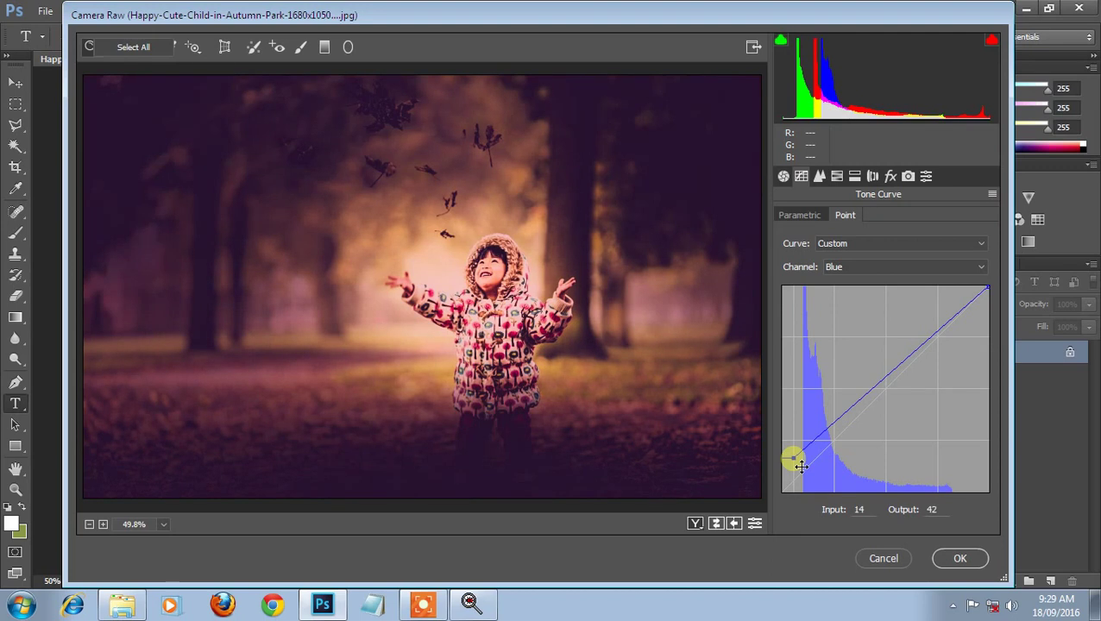
{"action": "left_click_drag", "start_coordinate": [802, 466], "coordinate": [799, 462]}
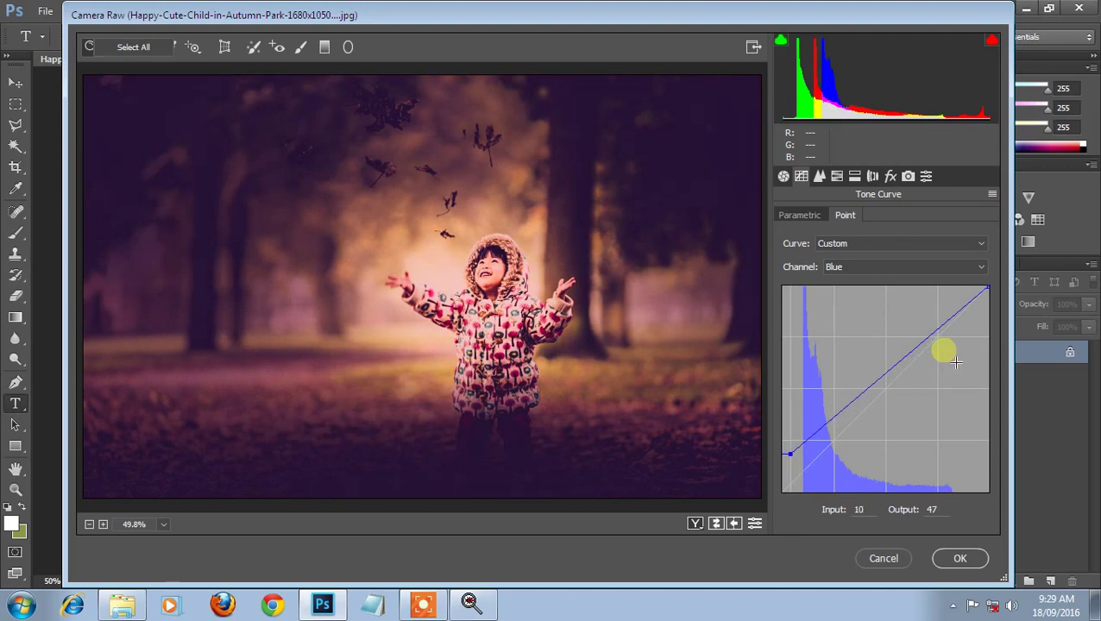
{"action": "key", "text": "Right"}
{"action": "key", "text": "Right"}
{"action": "key", "text": "Right"}
{"action": "key", "text": "Right"}
{"action": "key", "text": "Right"}
{"action": "key", "text": "Right"}
{"action": "key", "text": "Up"}
{"action": "key", "text": "Up"}
{"action": "key", "text": "Up"}
{"action": "key", "text": "Up"}
{"action": "key", "text": "Up"}
{"action": "key", "text": "Up"}
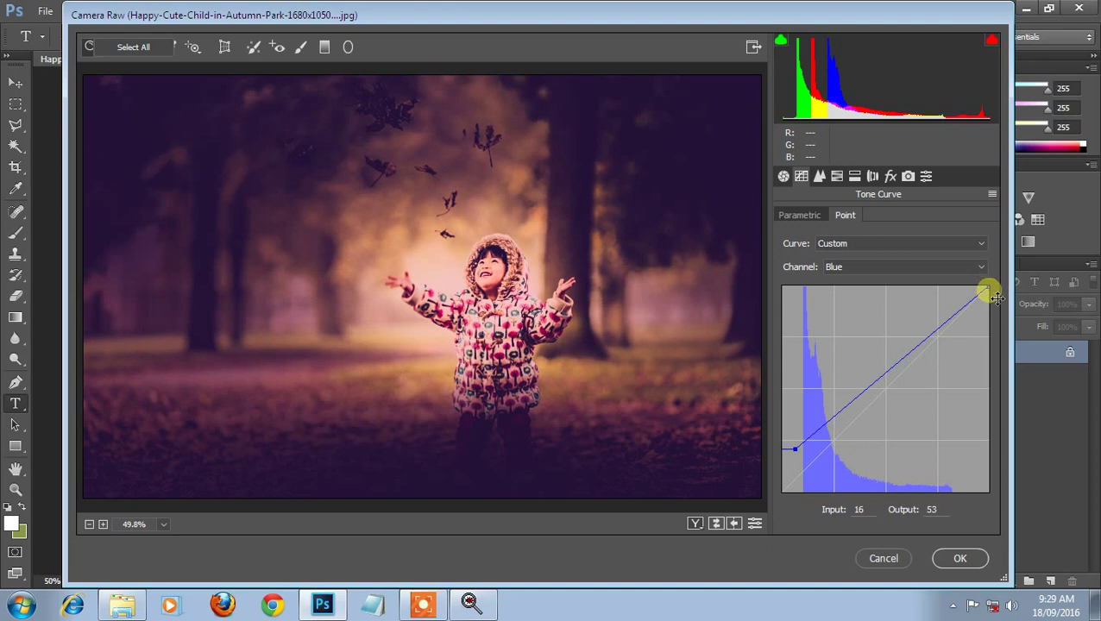
- Lower the Blue curve's highlights with a point at input 226, output 209 and an end point at input 255, output 222
{"action": "left_click_drag", "start_coordinate": [996, 299], "coordinate": [973, 329]}
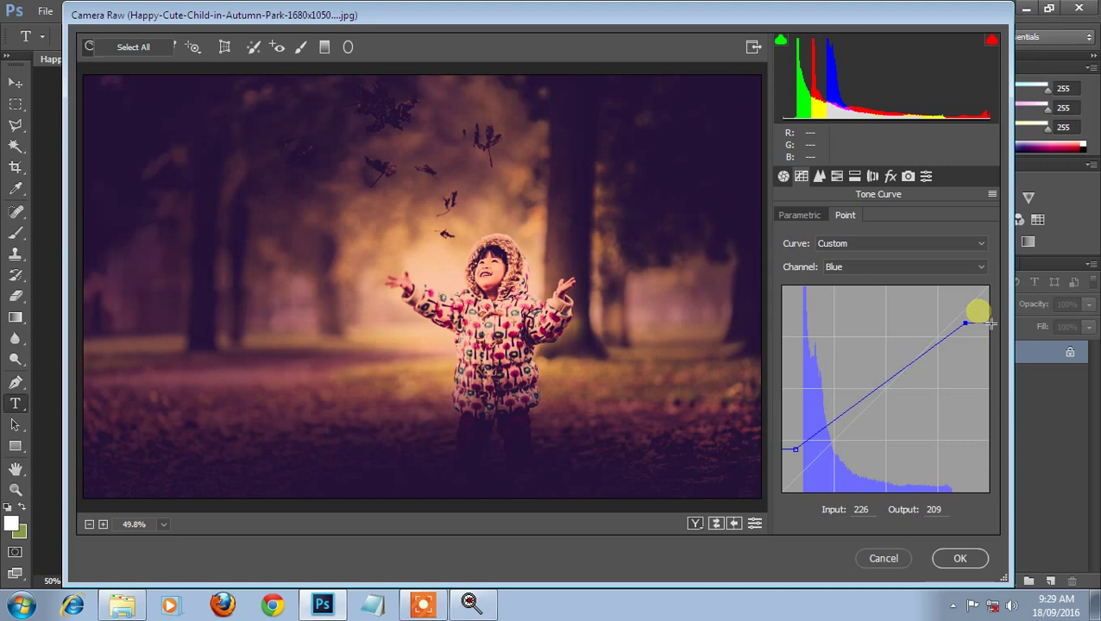
{"action": "left_click_drag", "start_coordinate": [992, 324], "coordinate": [1005, 321]}
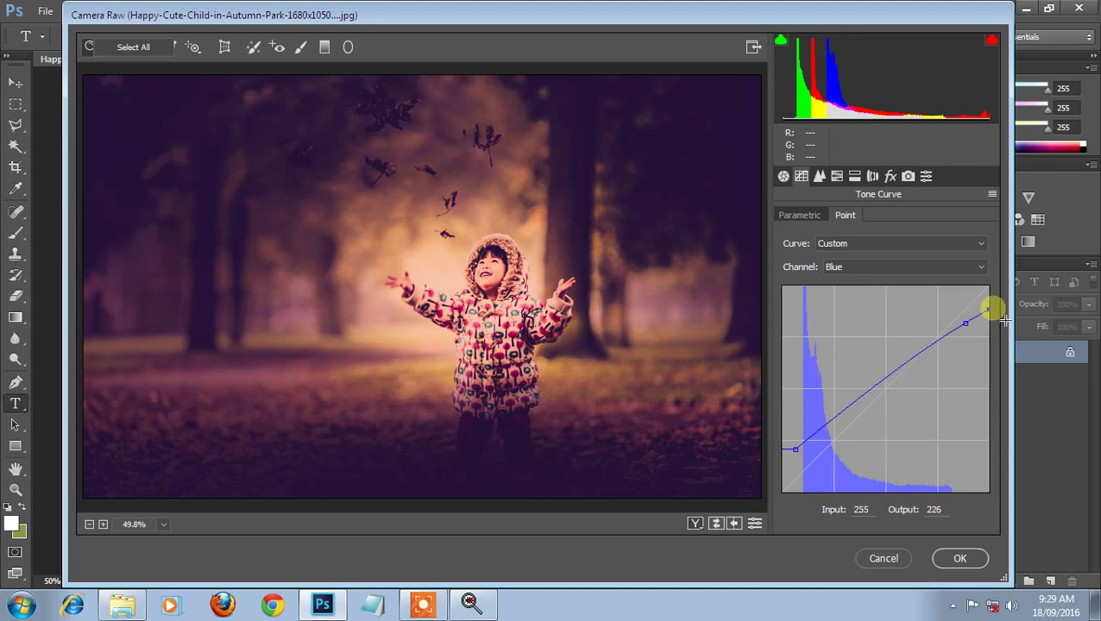
{"action": "key", "text": "Up"}
{"action": "key", "text": "Up"}
{"action": "key", "text": "Up"}
{"action": "key", "text": "Up"}
{"action": "key", "text": "Up"}
{"action": "key", "text": "Up"}
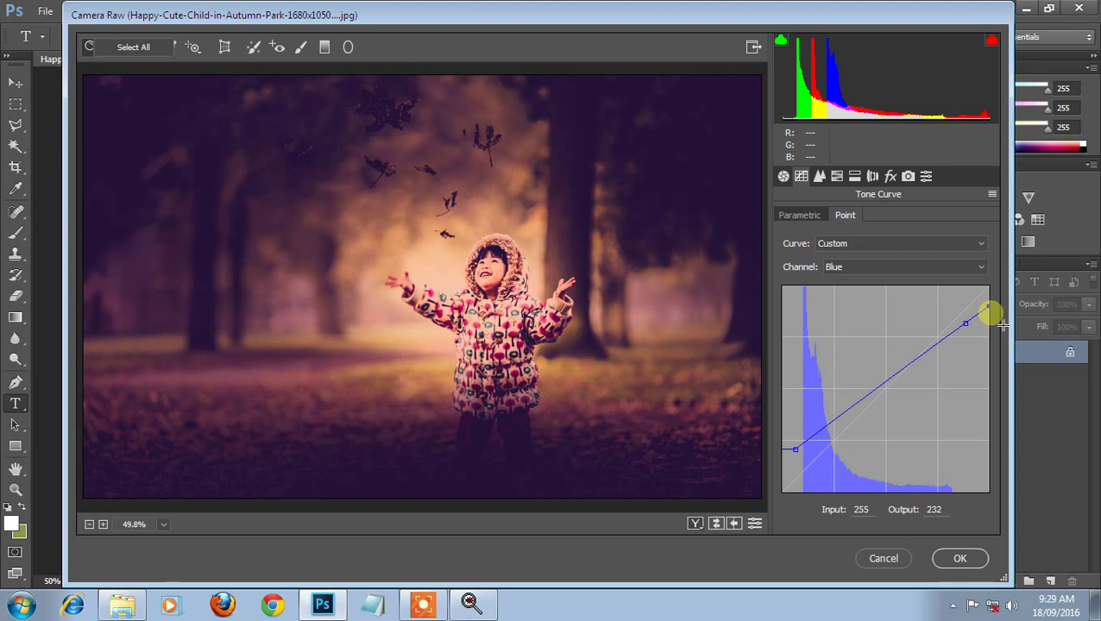
{"action": "key", "text": "Down"}
{"action": "key", "text": "Down"}
{"action": "key", "text": "Down"}
{"action": "key", "text": "Down"}
{"action": "key", "text": "Down"}
{"action": "key", "text": "Down"}
{"action": "key", "text": "Down"}
{"action": "key", "text": "Down"}
{"action": "key", "text": "Down"}
{"action": "key", "text": "Down"}
{"action": "key", "text": "Down"}
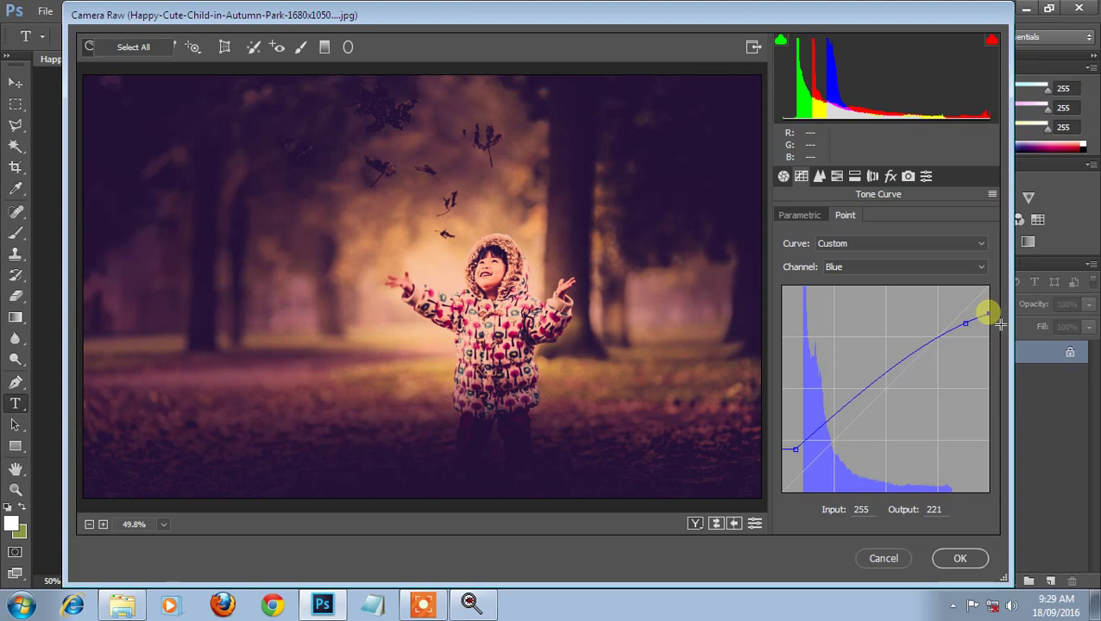
{"action": "key", "text": "Up"}
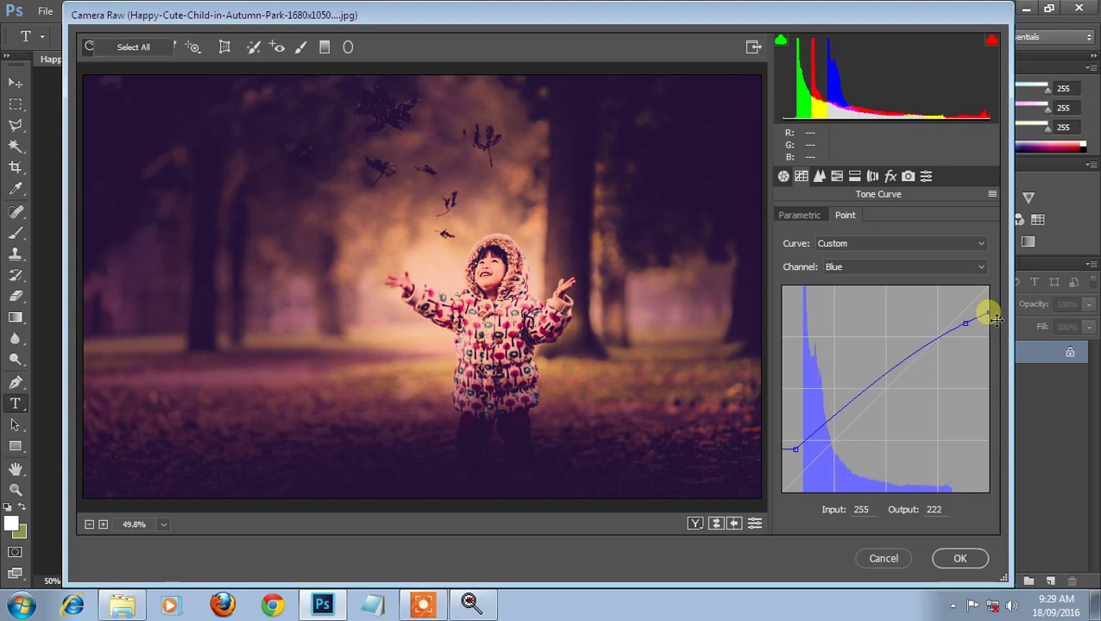
- Apply the Camera Raw adjustments to the photo and compare the result with the unedited version
{"action": "left_click", "coordinate": [959, 561]}
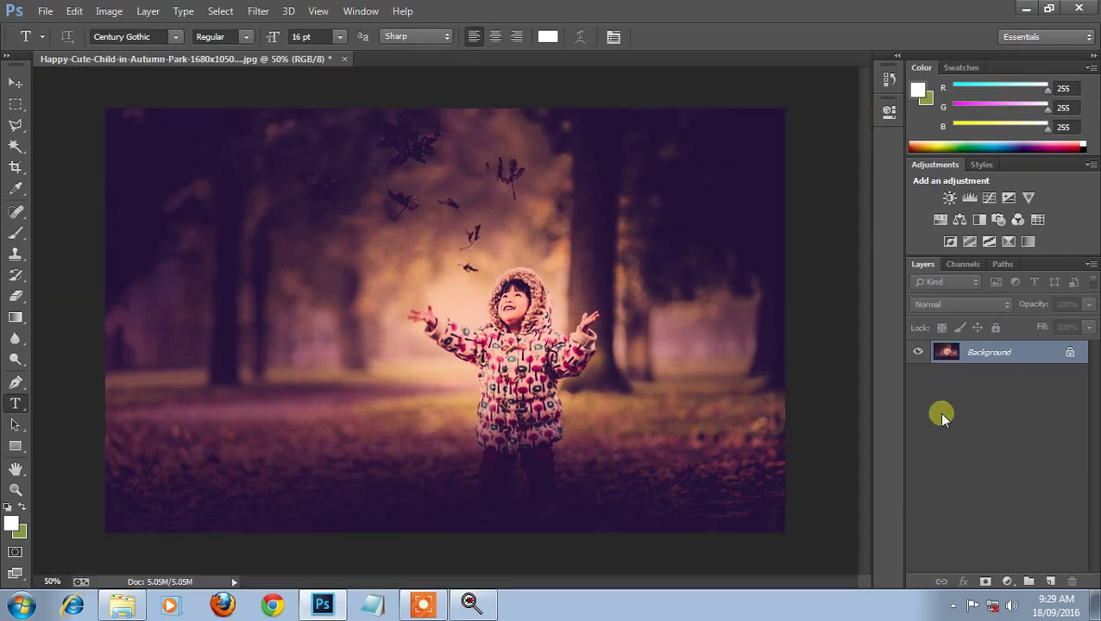
{"action": "key", "text": "ctrl+z"}
{"action": "key", "text": "ctrl+z"}
- Open Untitled-1.png and copy its COLOR GRADE text layer into the lower-left corner of the park photo
{"action": "left_click", "coordinate": [17, 83]}
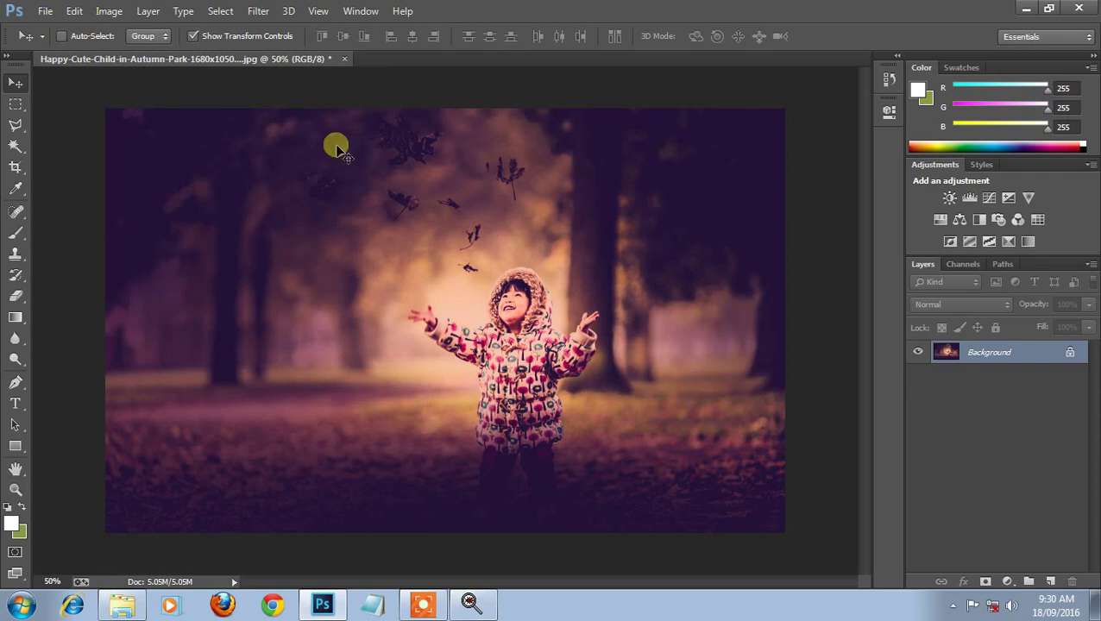
{"action": "key", "text": "ctrl+o"}
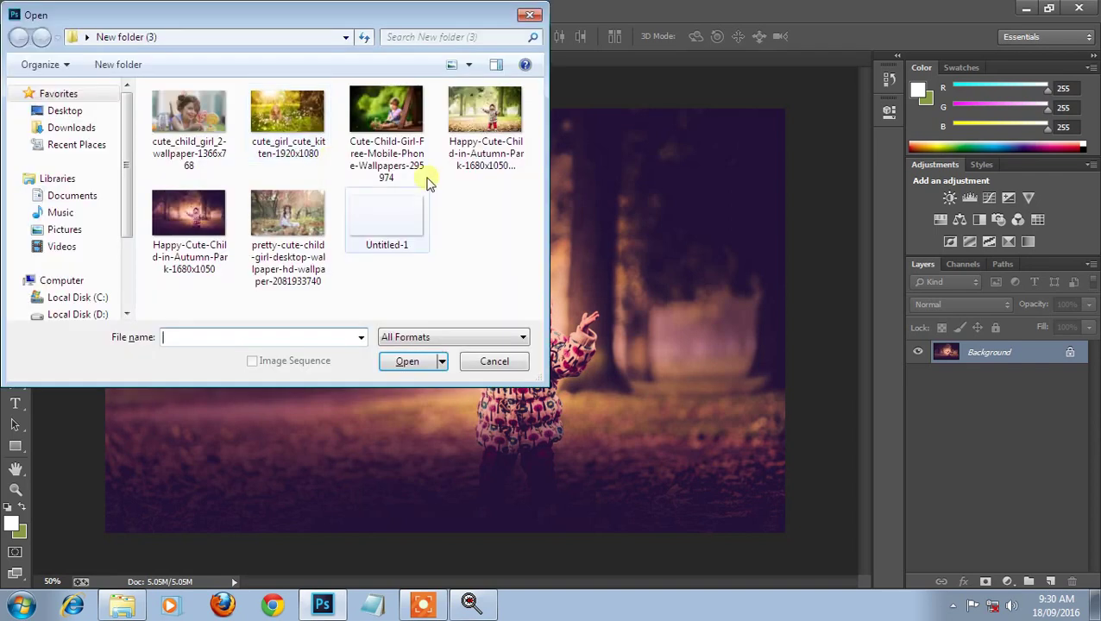
{"action": "left_click", "coordinate": [387, 217]}
{"action": "left_click", "coordinate": [427, 366]}
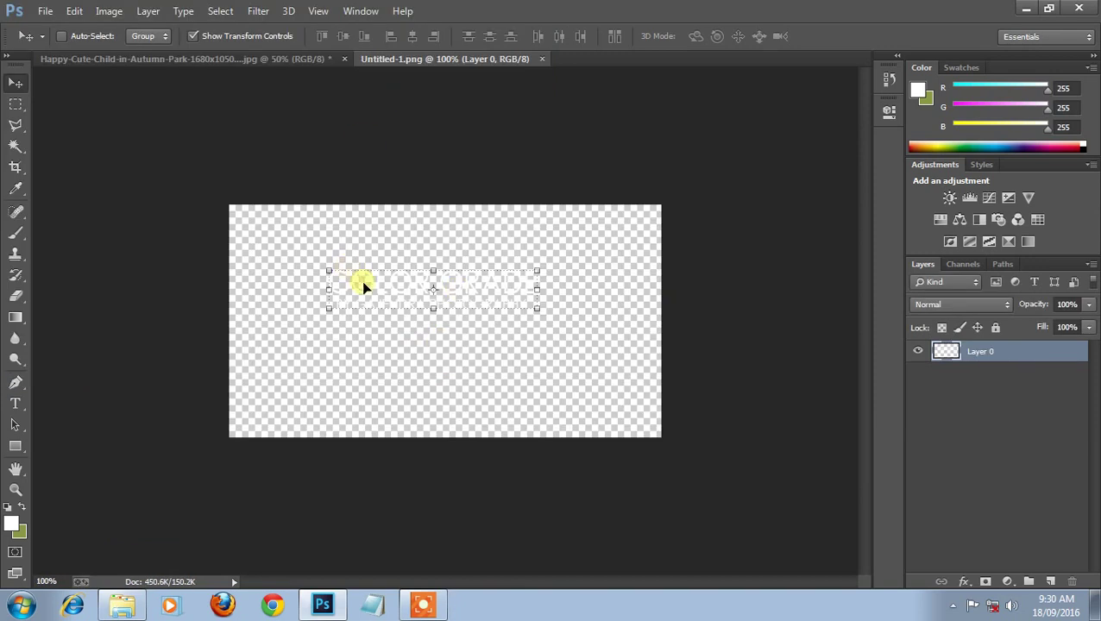
{"action": "left_click", "coordinate": [197, 55]}
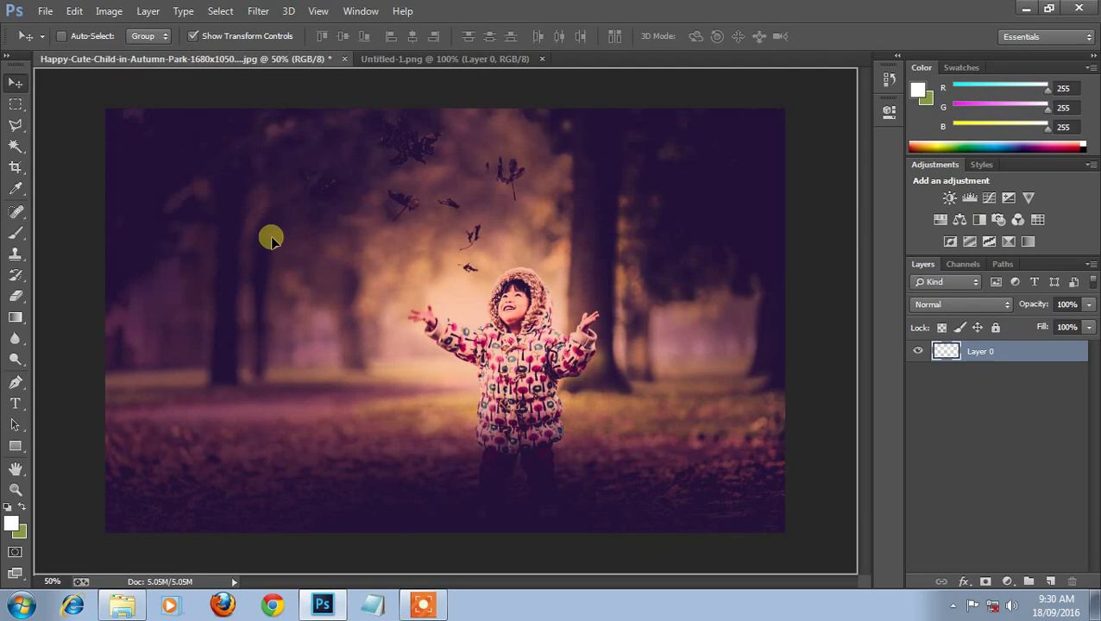
{"action": "left_click_drag", "start_coordinate": [271, 240], "coordinate": [207, 509]}
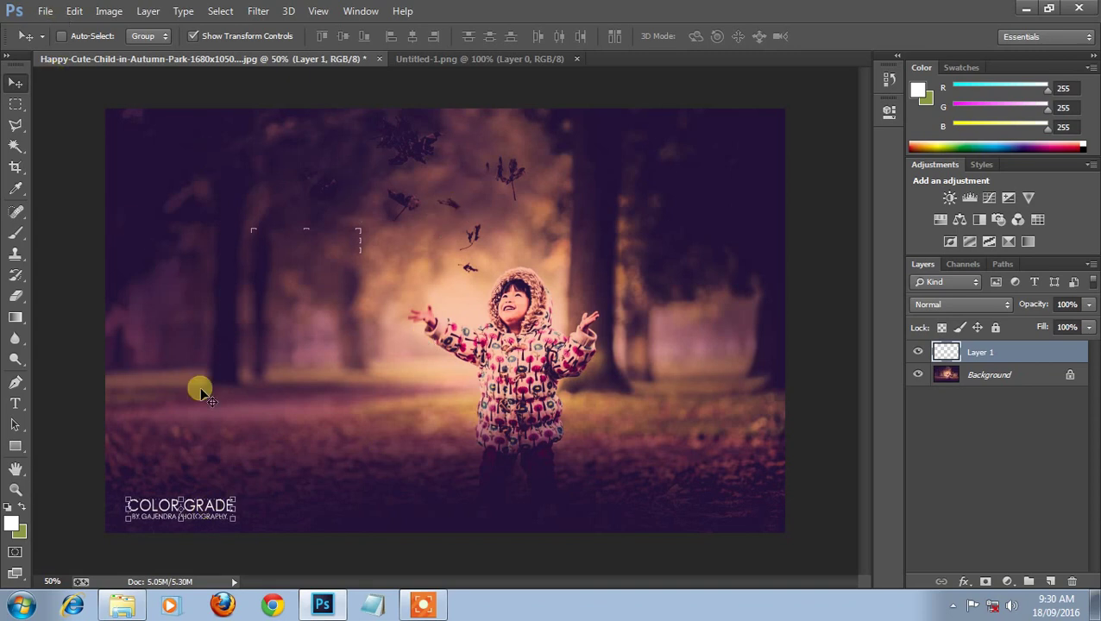
- Lower the opacity of the COLOR GRADE text layer to 91%
{"action": "left_click", "coordinate": [45, 12]}
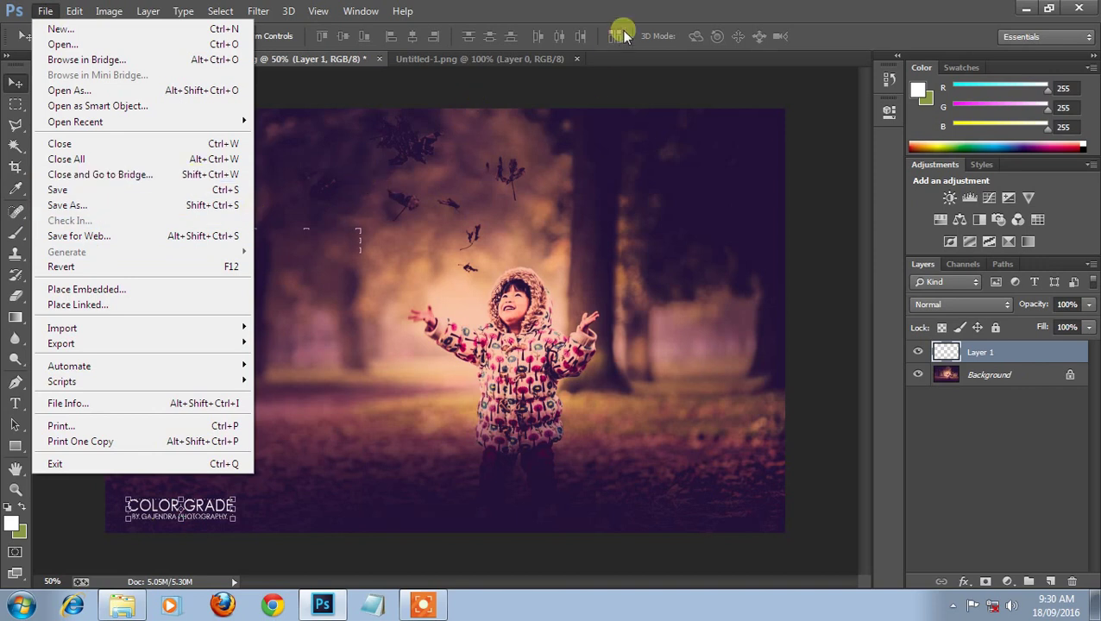
{"action": "left_click", "coordinate": [604, 84]}
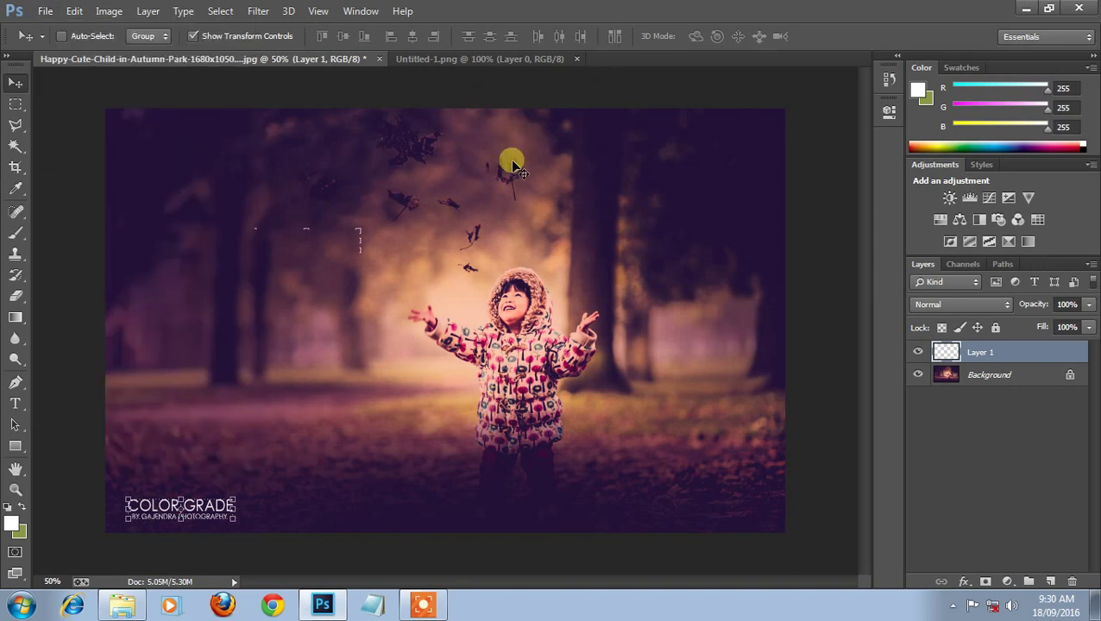
{"action": "left_click", "coordinate": [1088, 304]}
{"action": "left_click_drag", "start_coordinate": [1084, 320], "coordinate": [1081, 321]}
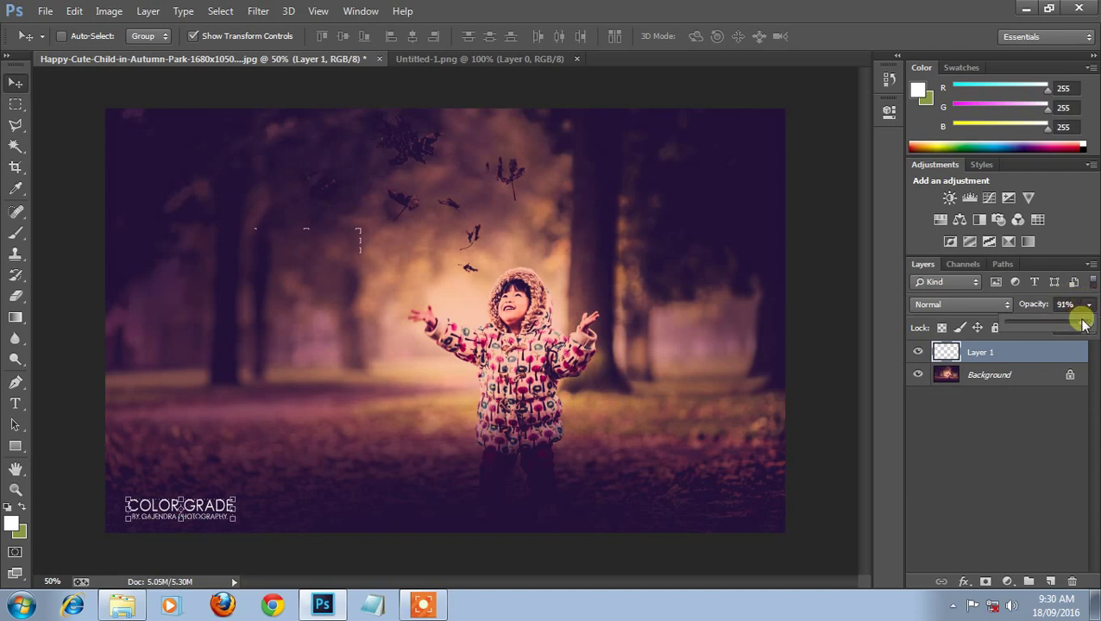